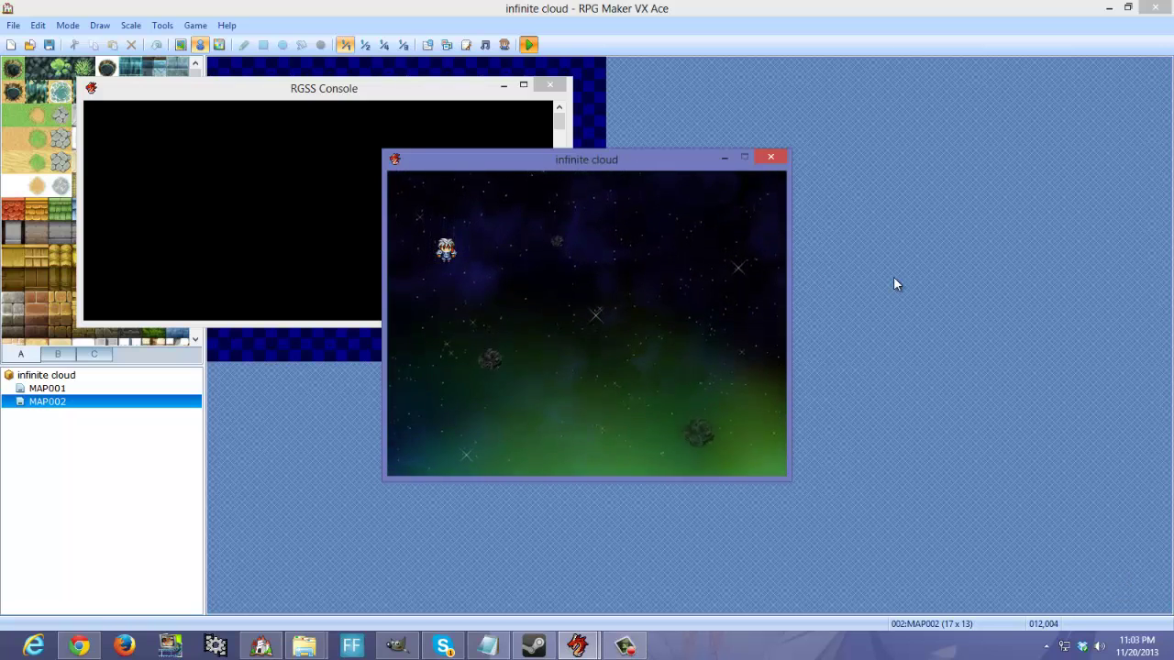
# - Walk the hero up, left, right, down and back around the map to watch the nebula scroll
pyautogui.press('Up')
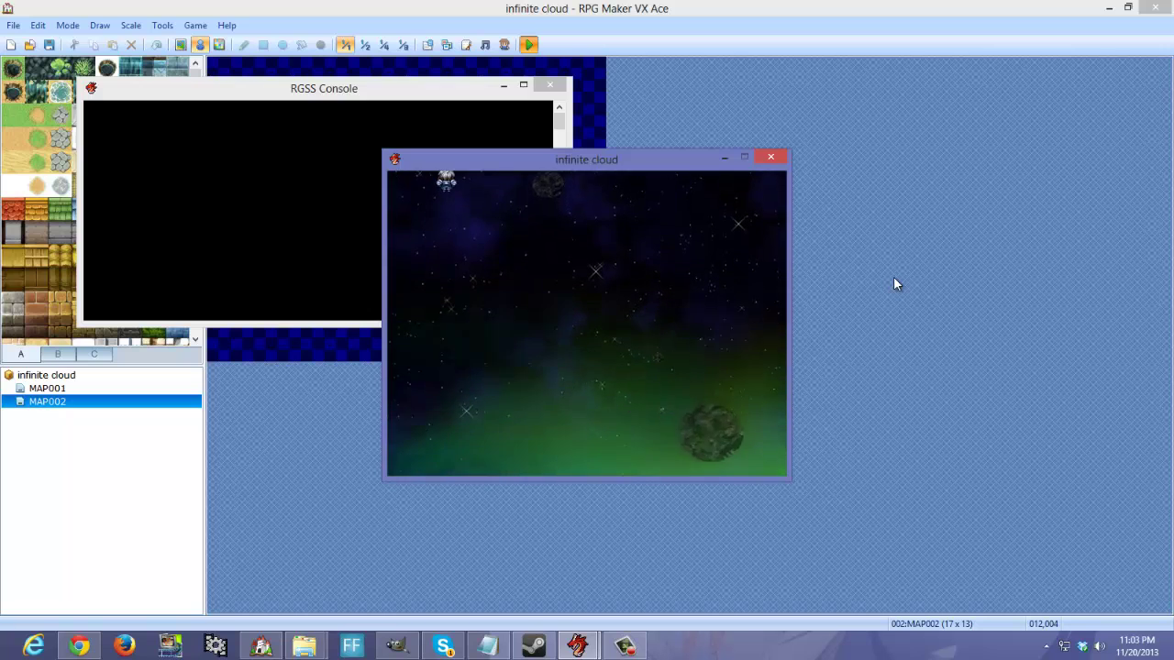
pyautogui.press('Left')
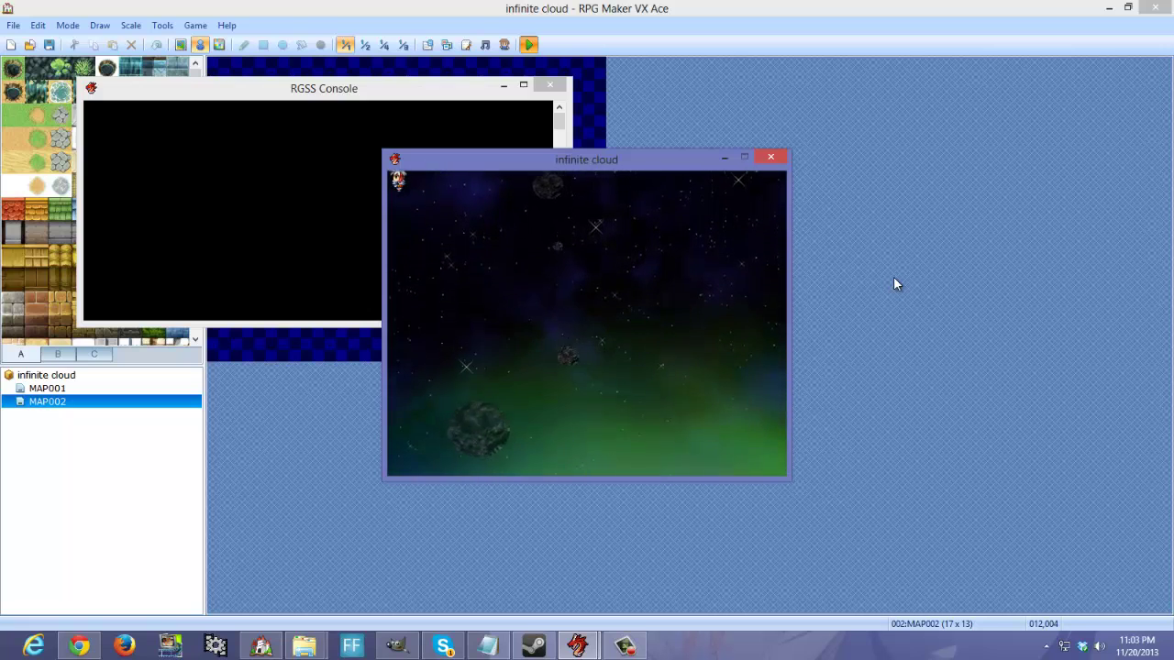
pyautogui.press('Right')
pyautogui.press('Down')
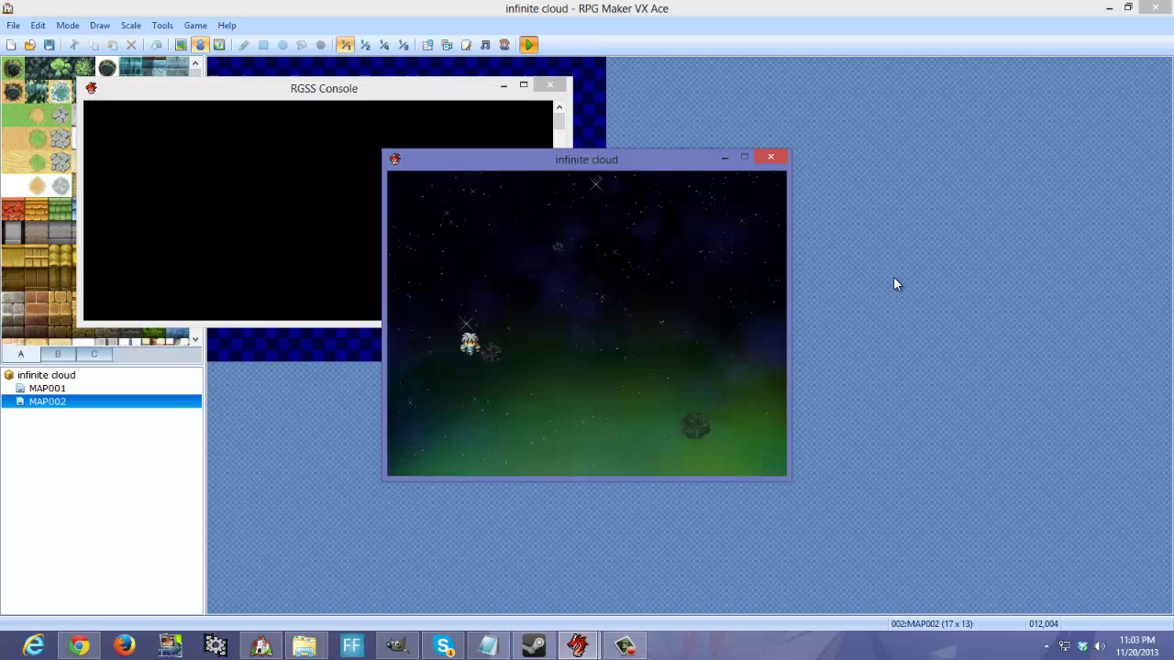
pyautogui.press('Right')
pyautogui.press('Down')
pyautogui.press('Left')
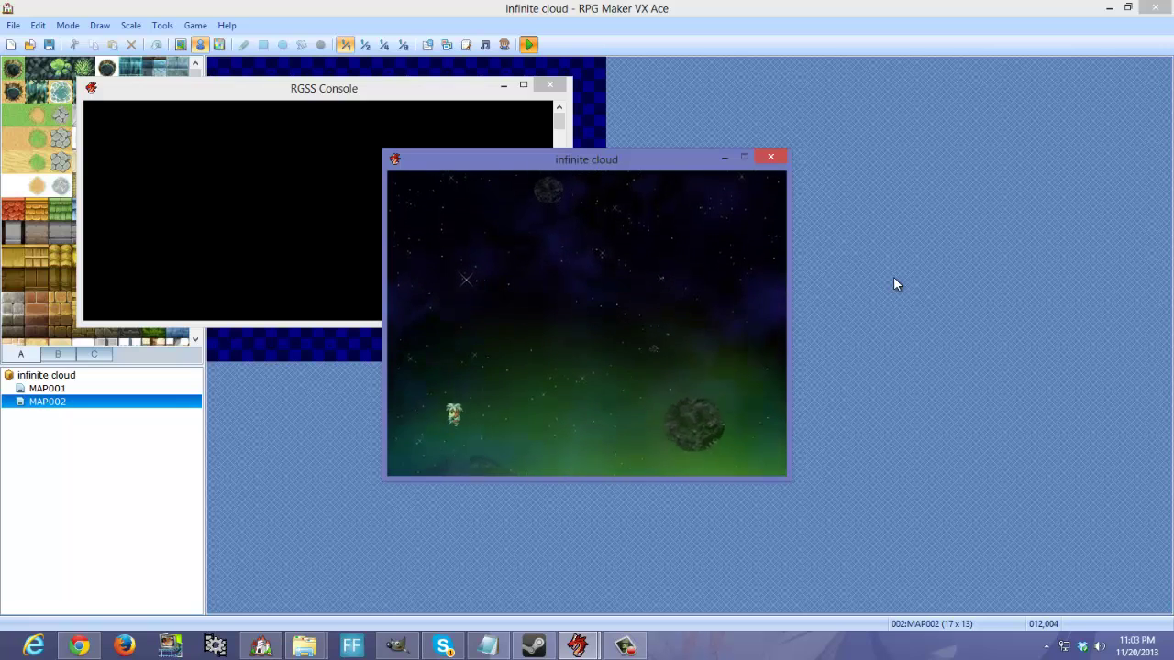
pyautogui.press('Up')
pyautogui.press('Left')
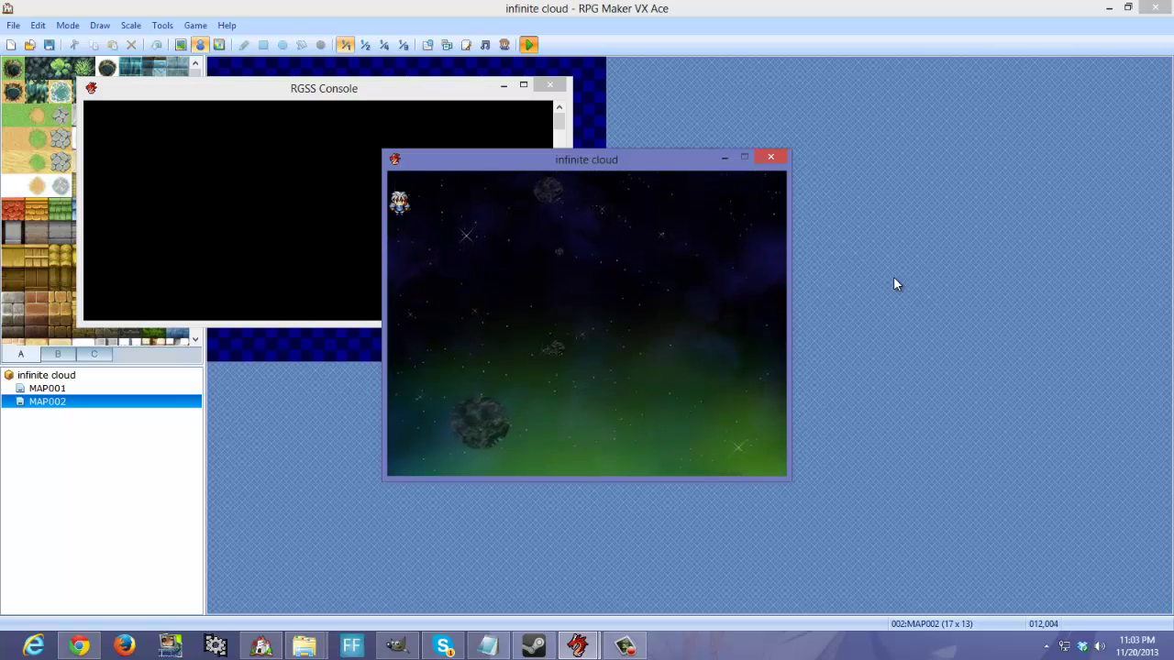
pyautogui.press('Down')
pyautogui.press('Right')
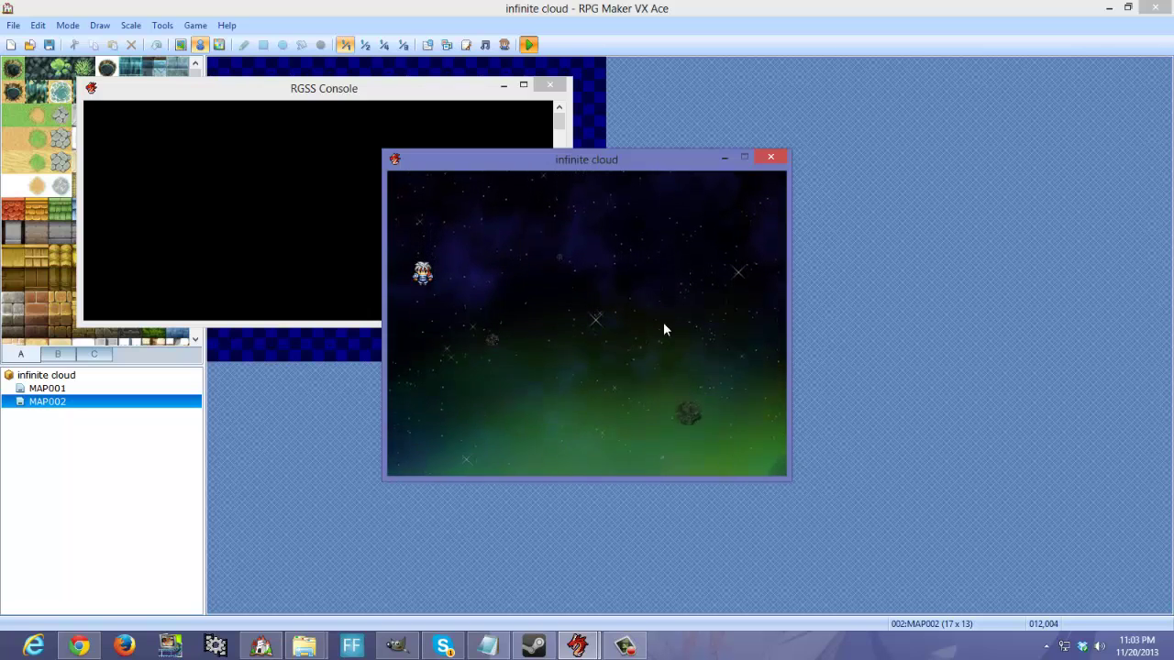
# - Close the playtest and preview the Clouds image in Graphics/Pictures via the Resource Manager
pyautogui.click(771, 158)
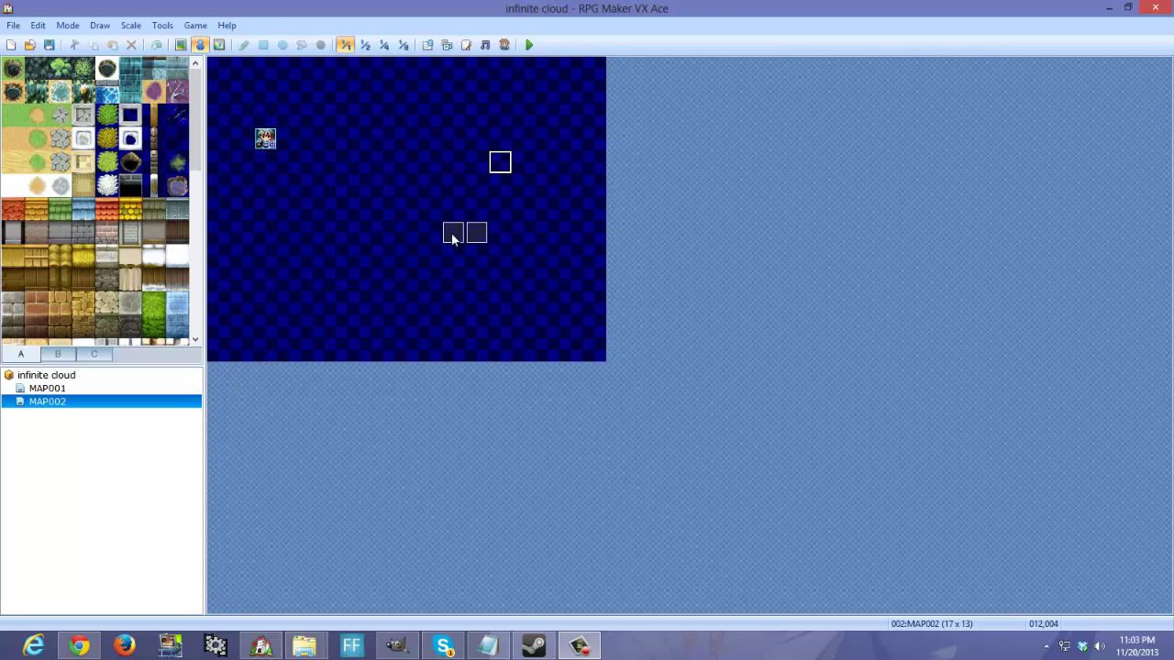
pyautogui.press('F10')
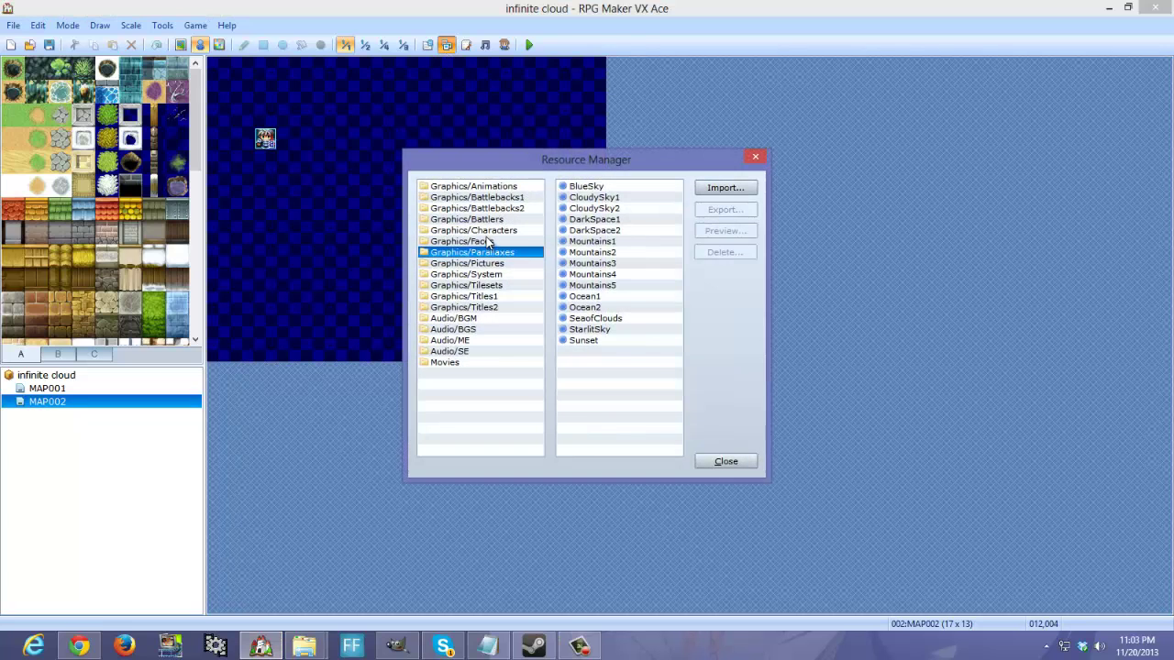
pyautogui.click(493, 266)
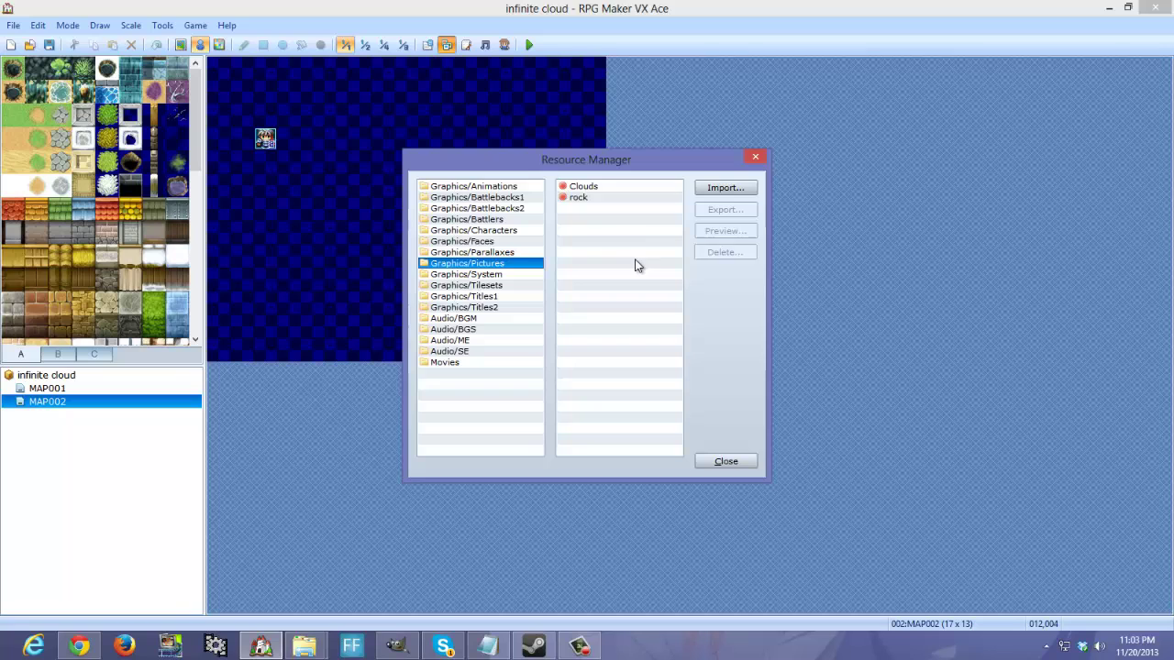
pyautogui.click(594, 188)
pyautogui.click(724, 230)
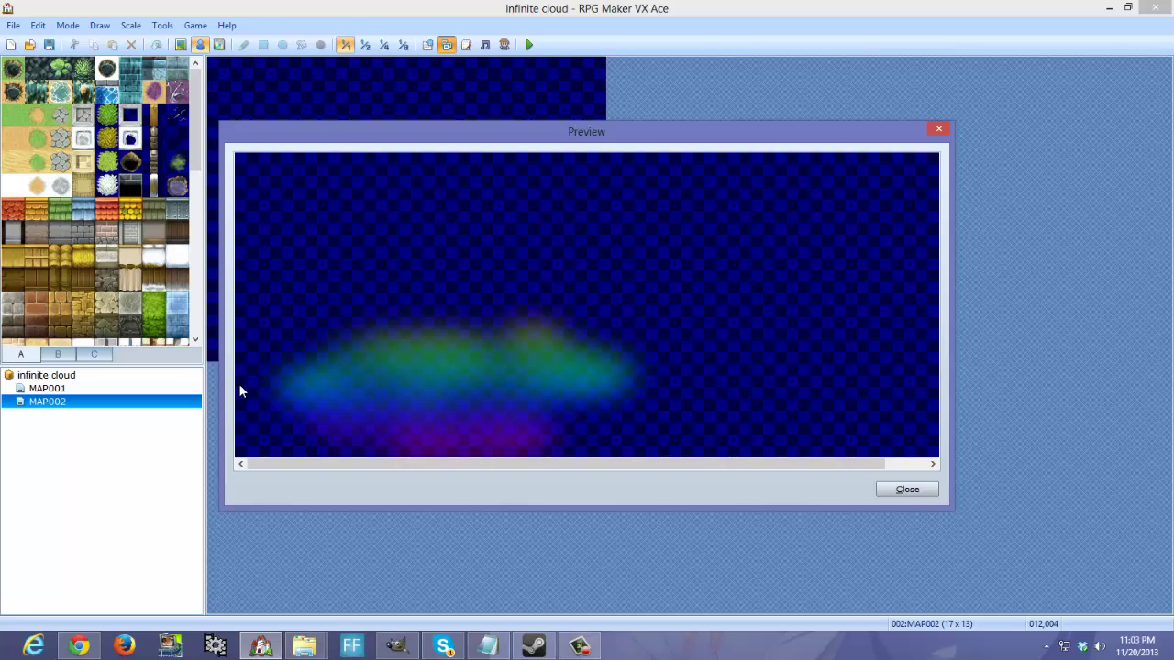
pyautogui.moveTo(609, 464); pyautogui.dragTo(802, 473)
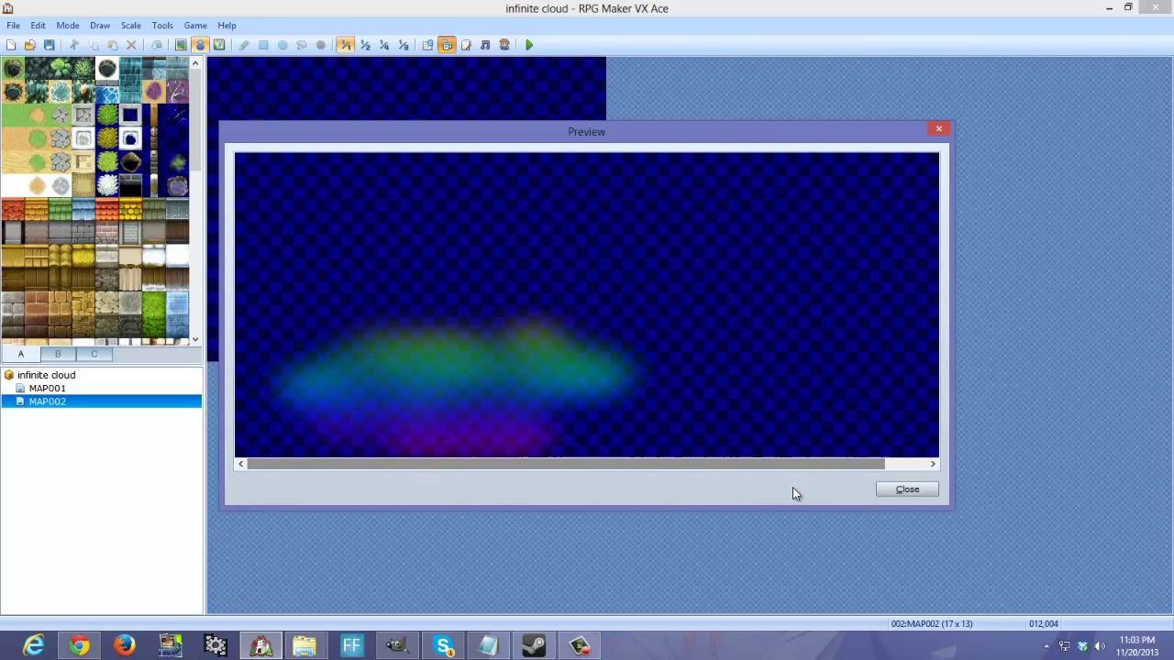
pyautogui.click(923, 491)
# - Preview the rock picture, then close the Resource Manager
pyautogui.click(589, 199)
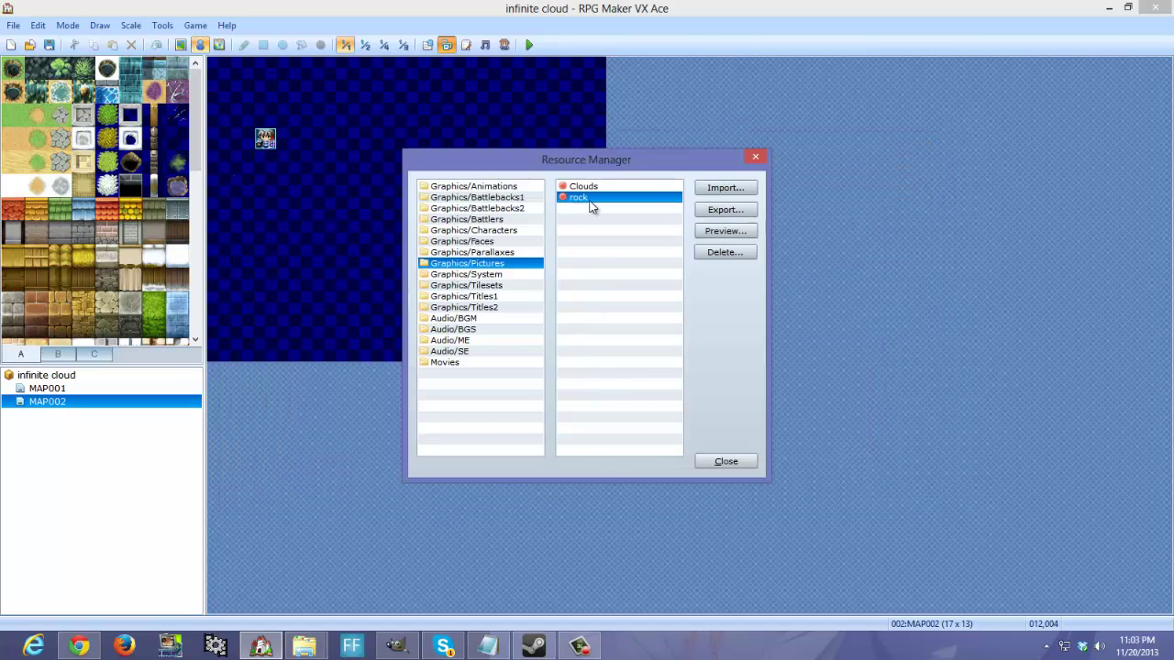
pyautogui.click(743, 232)
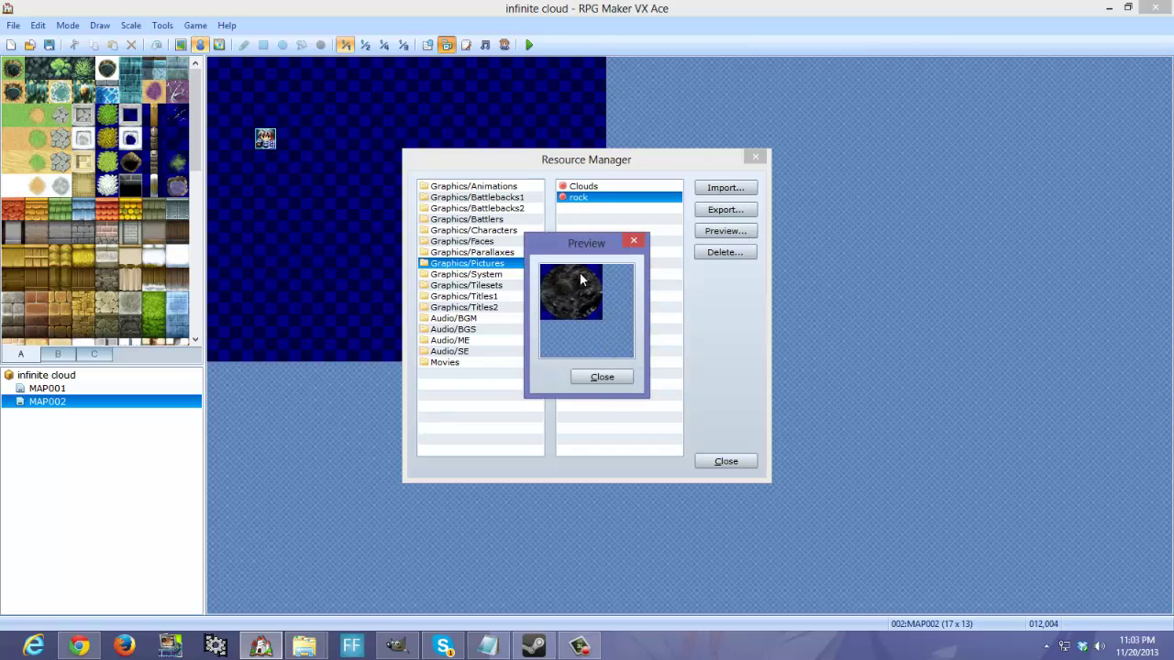
pyautogui.click(596, 383)
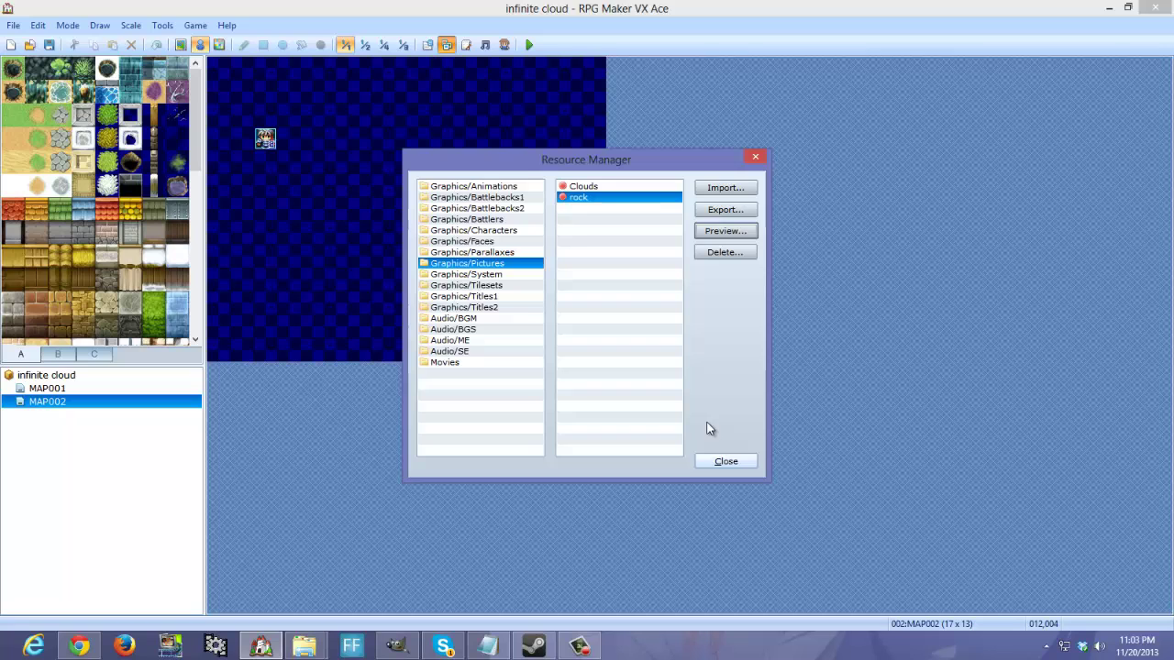
pyautogui.click(724, 461)
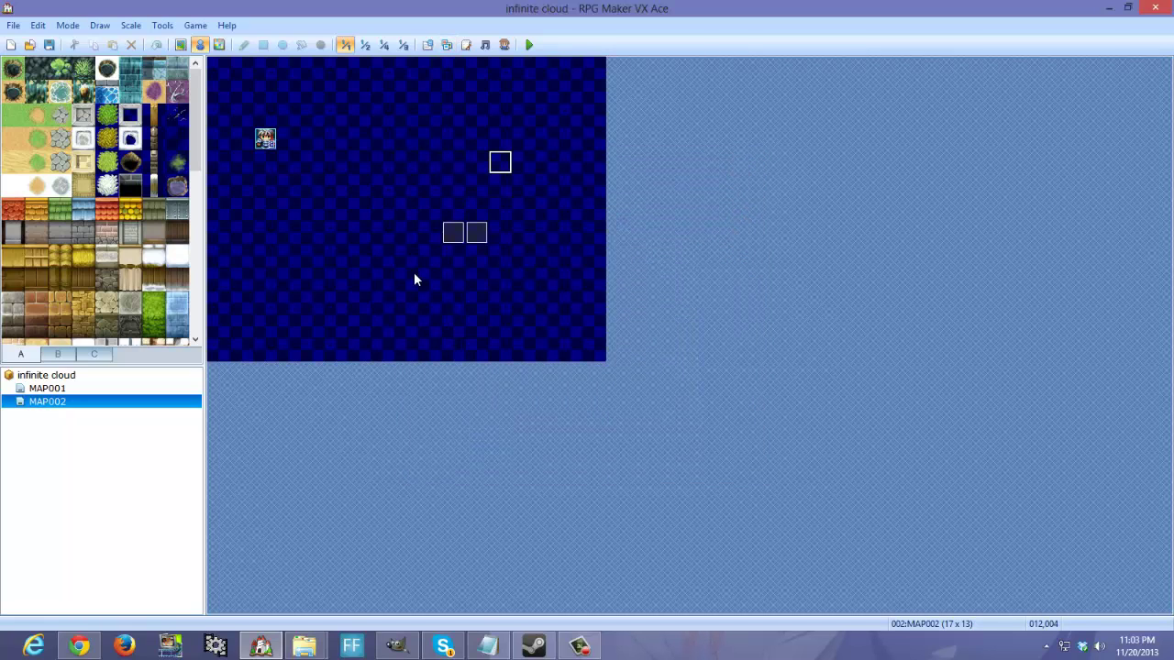
# - Switch to GIMP's bucket fill tool, then return to the RPG Maker project
pyautogui.click(400, 643)
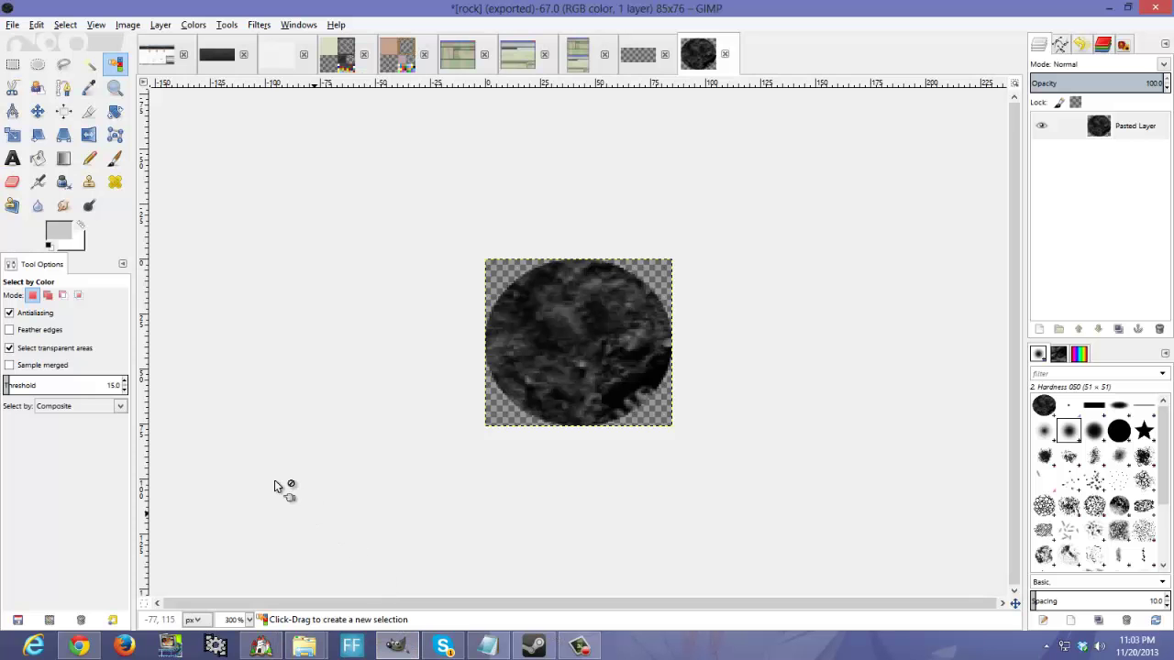
pyautogui.click(38, 159)
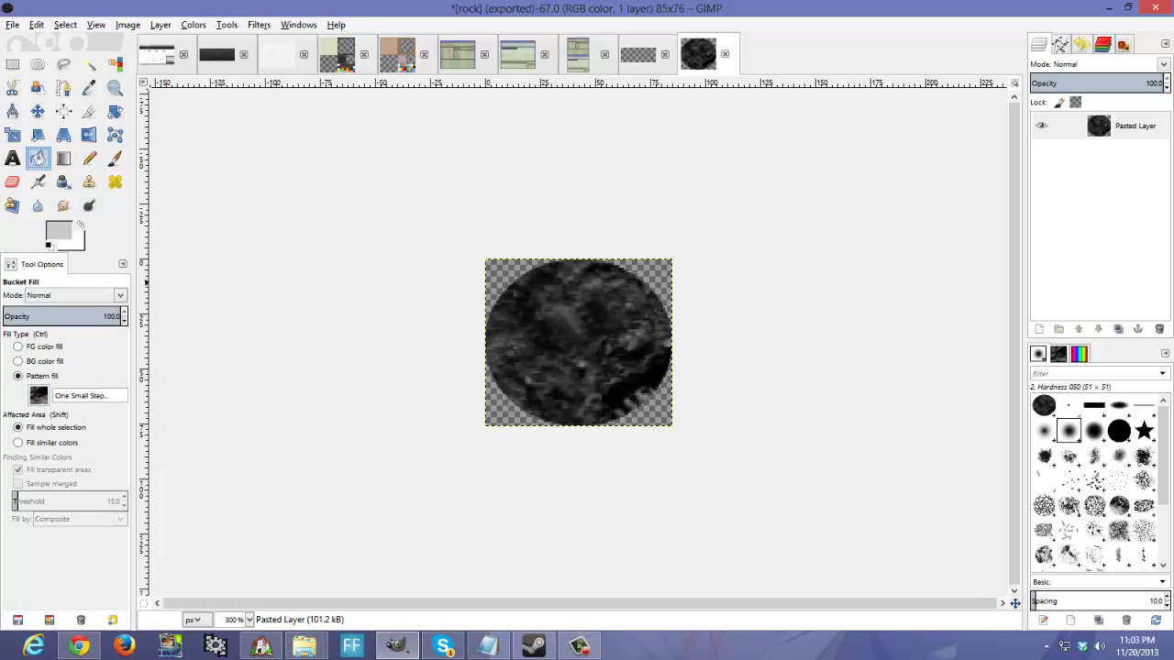
pyautogui.click(262, 646)
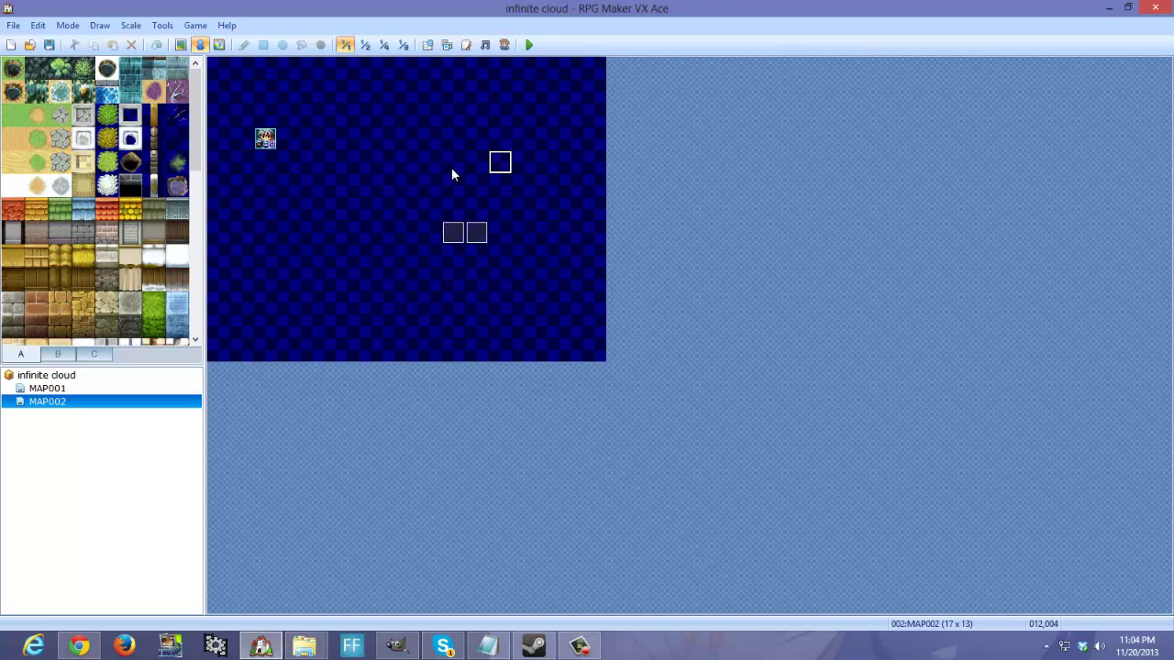
# - Open EV001 for editing and keep its trigger as Parallel Process
pyautogui.click(338, 117)
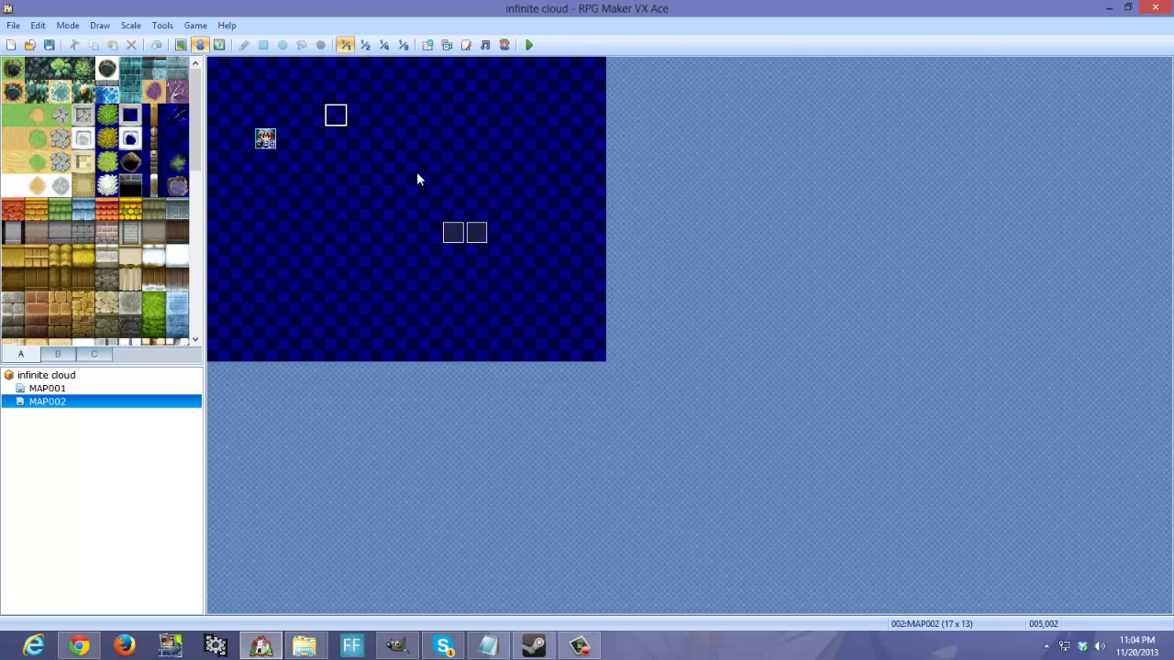
pyautogui.doubleClick(454, 236)
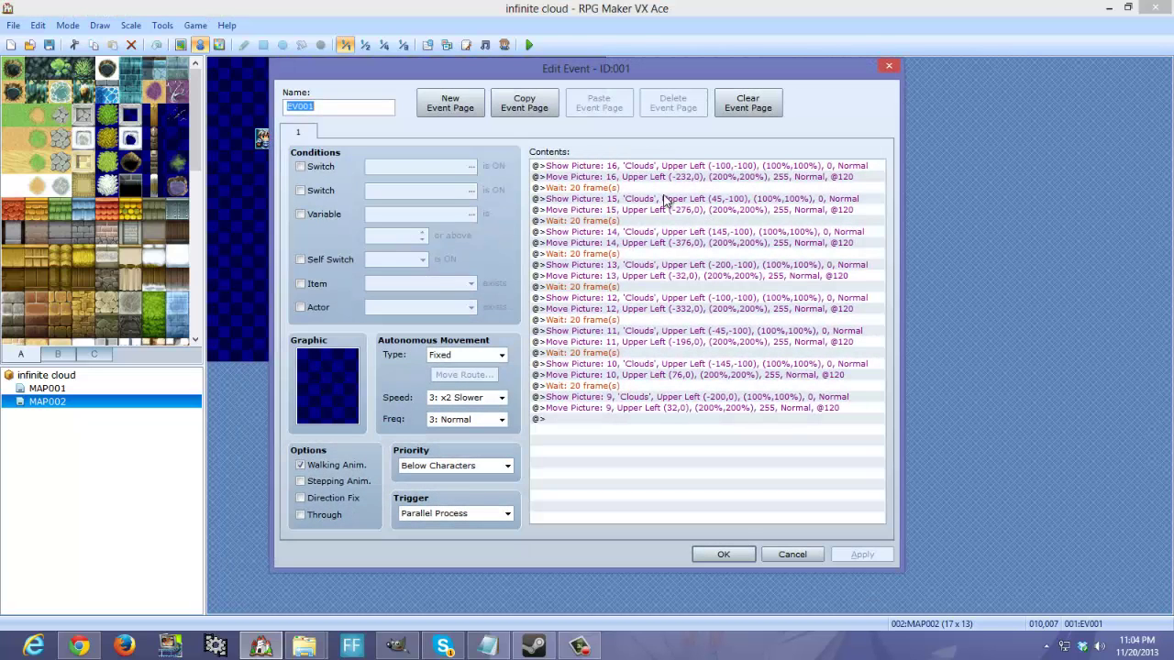
pyautogui.click(431, 514)
pyautogui.click(430, 568)
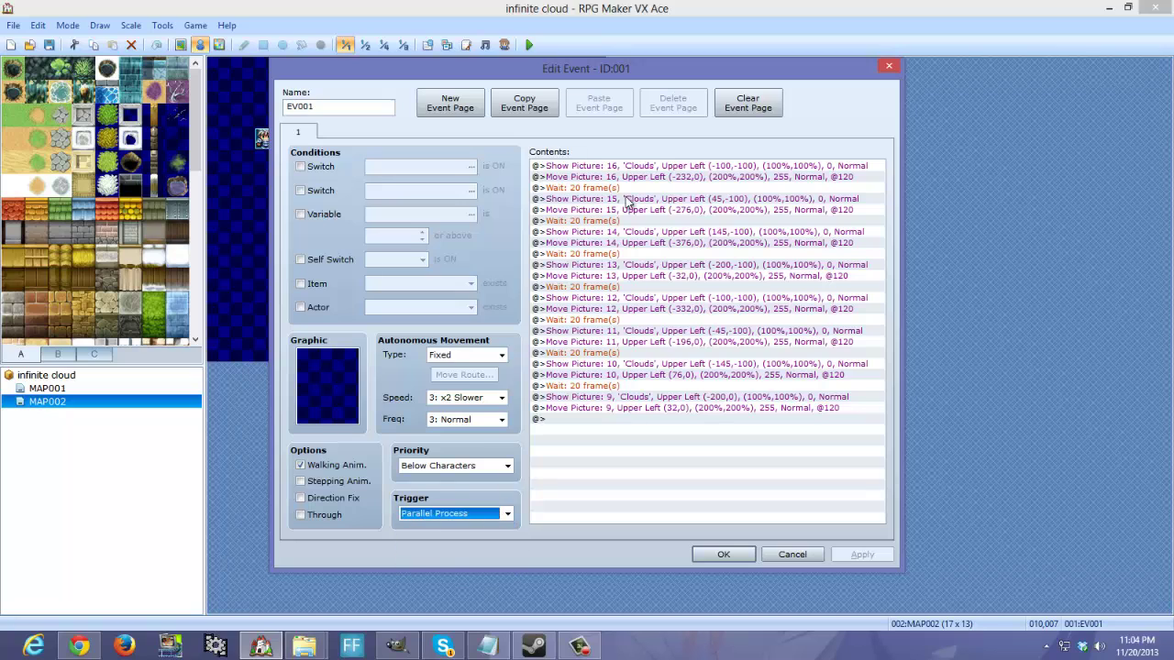
# - Review EV001's Show Picture 16 and Move Picture 16 commands in the contents list
pyautogui.click(584, 430)
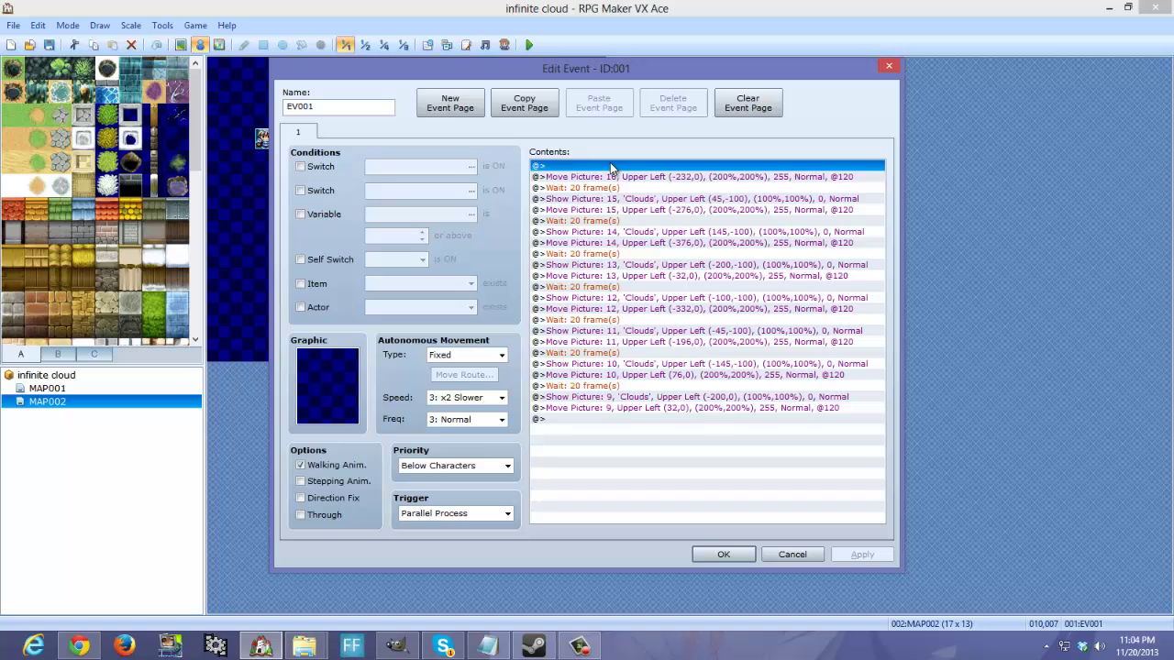
pyautogui.click(614, 166)
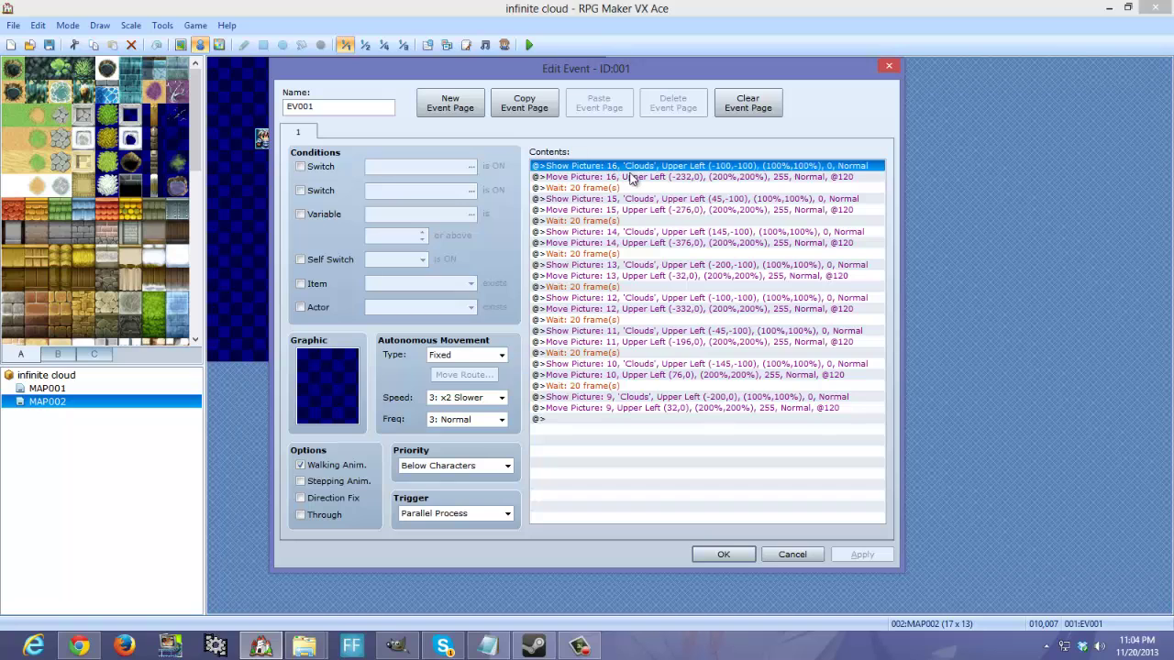
pyautogui.click(626, 177)
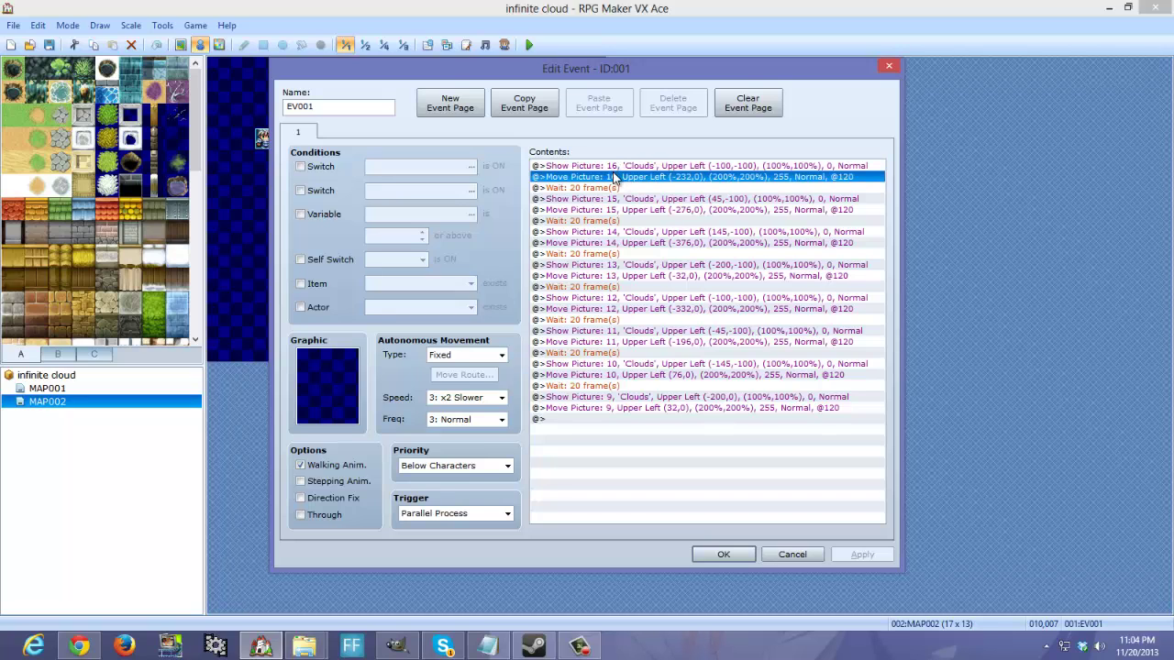
pyautogui.press('Up')
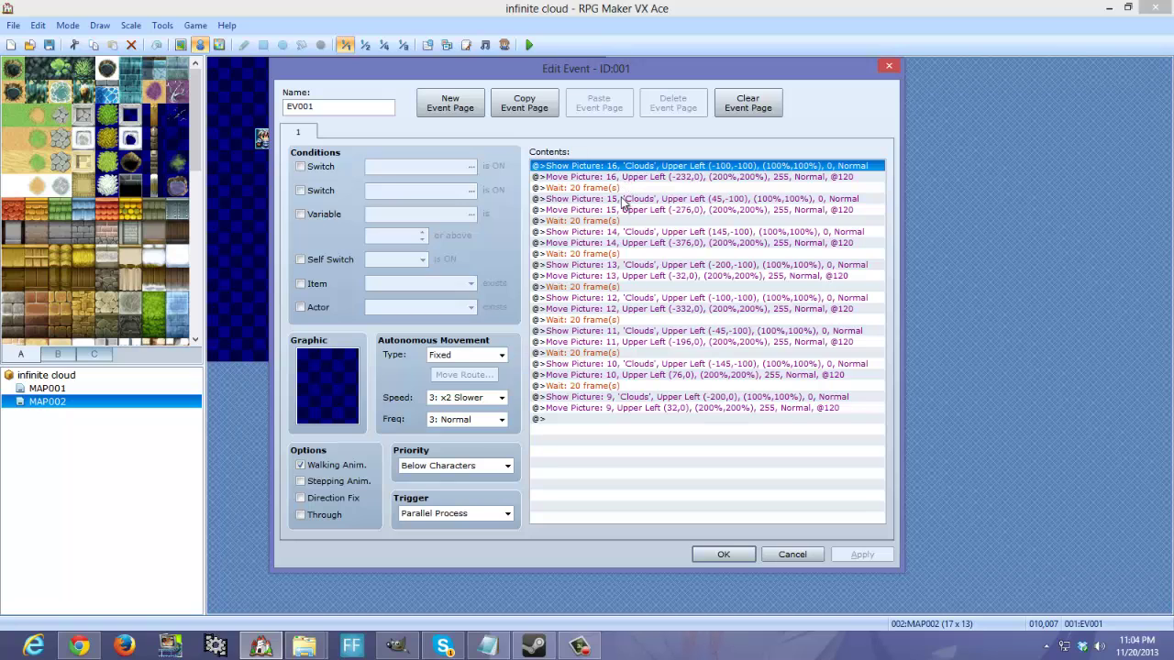
pyautogui.click(639, 178)
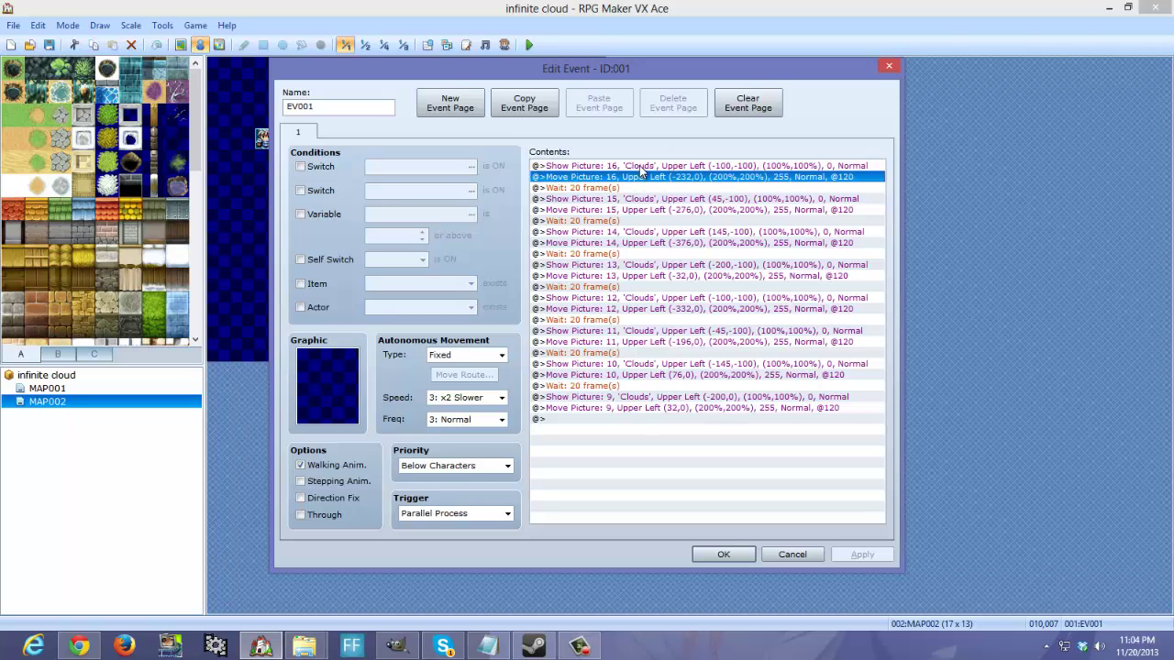
pyautogui.click(640, 167)
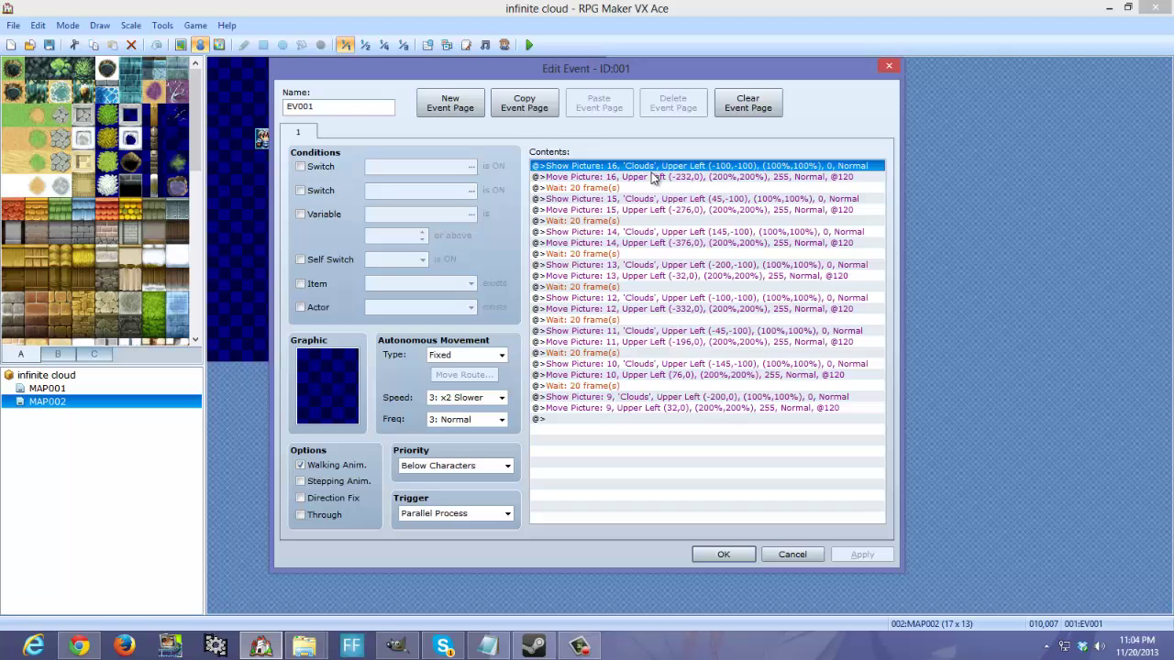
pyautogui.doubleClick(652, 171)
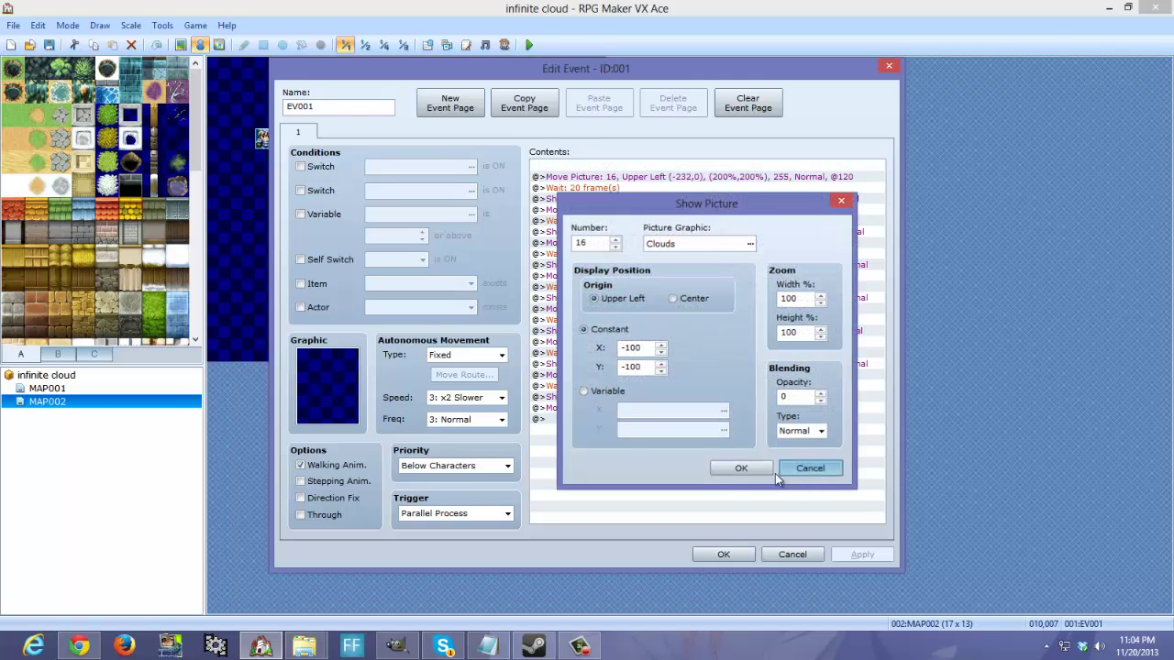
pyautogui.click(810, 468)
pyautogui.press('Insert')
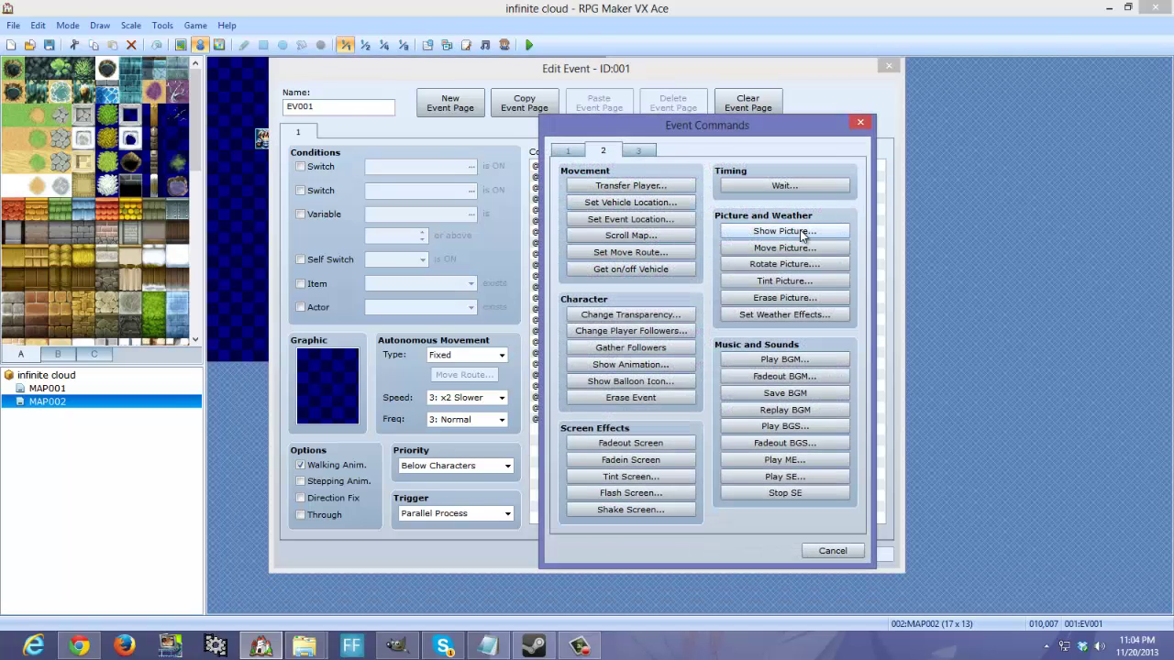
pyautogui.click(784, 231)
pyautogui.click(810, 468)
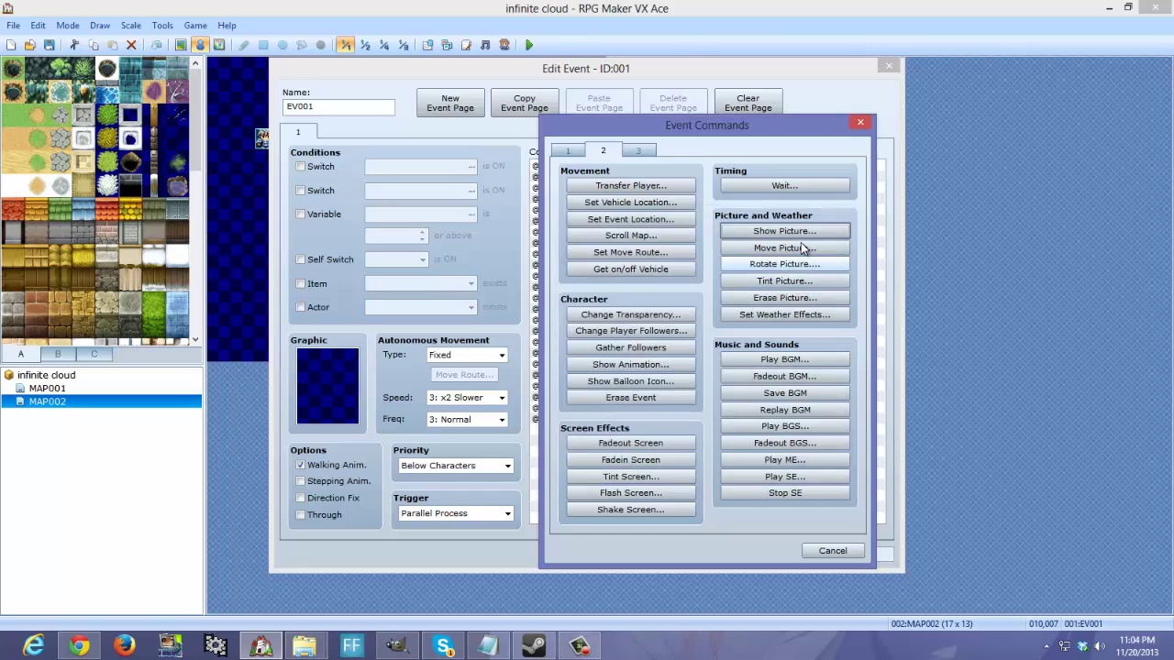
pyautogui.click(786, 252)
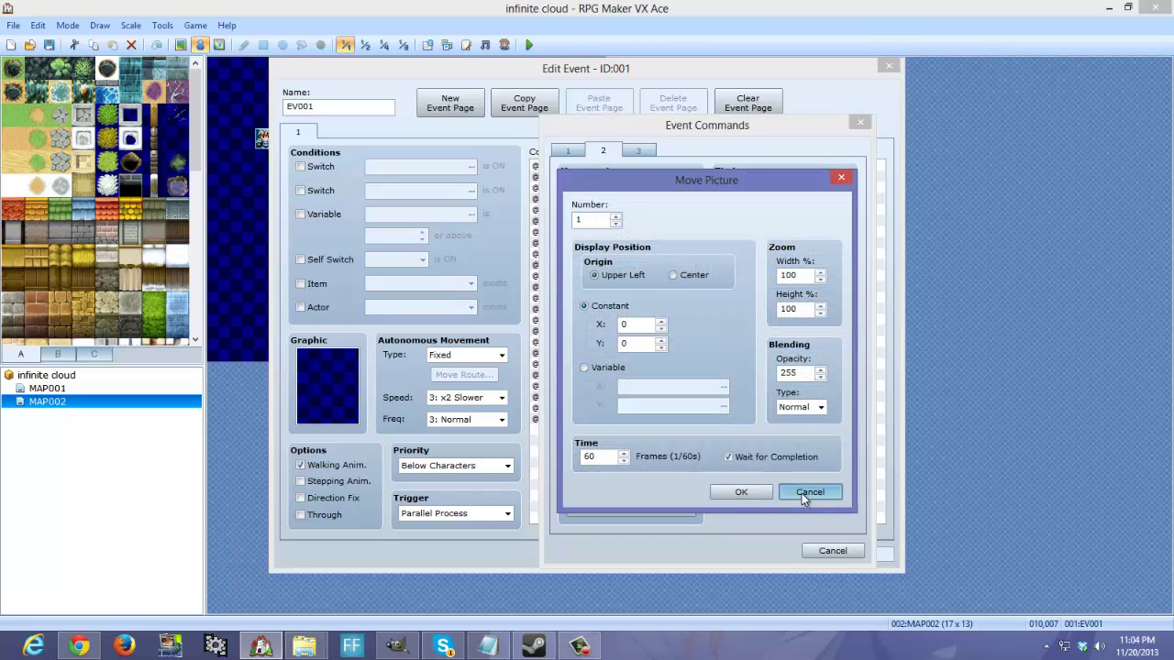
pyautogui.click(801, 492)
pyautogui.click(828, 554)
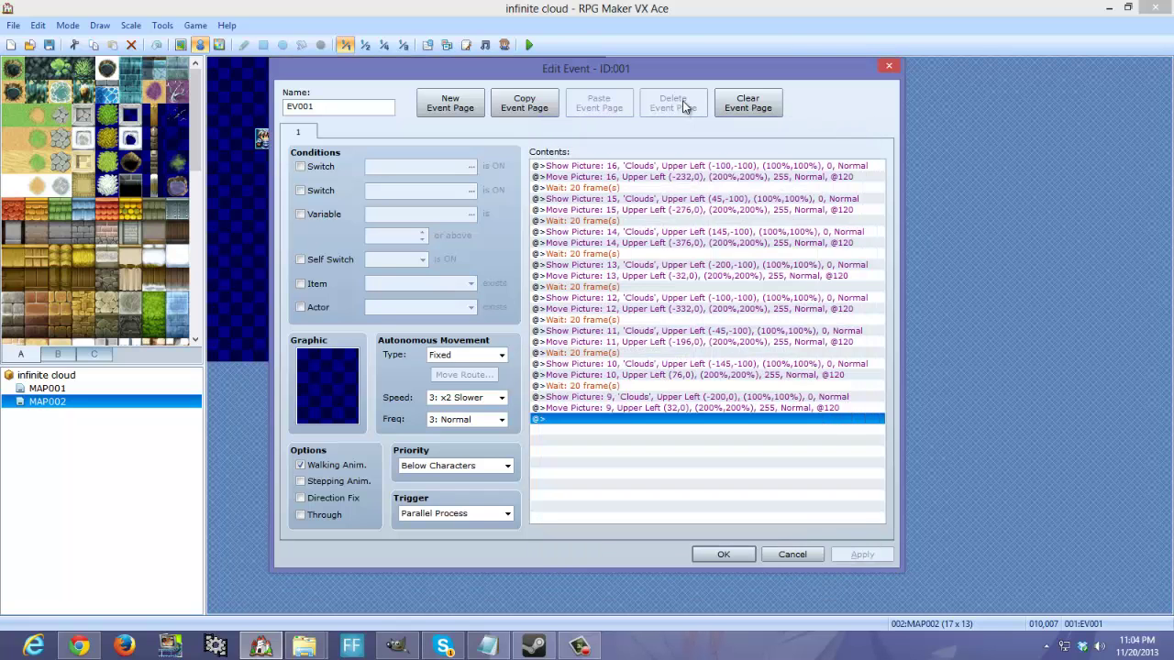
pyautogui.click(692, 167)
pyautogui.doubleClick(693, 169)
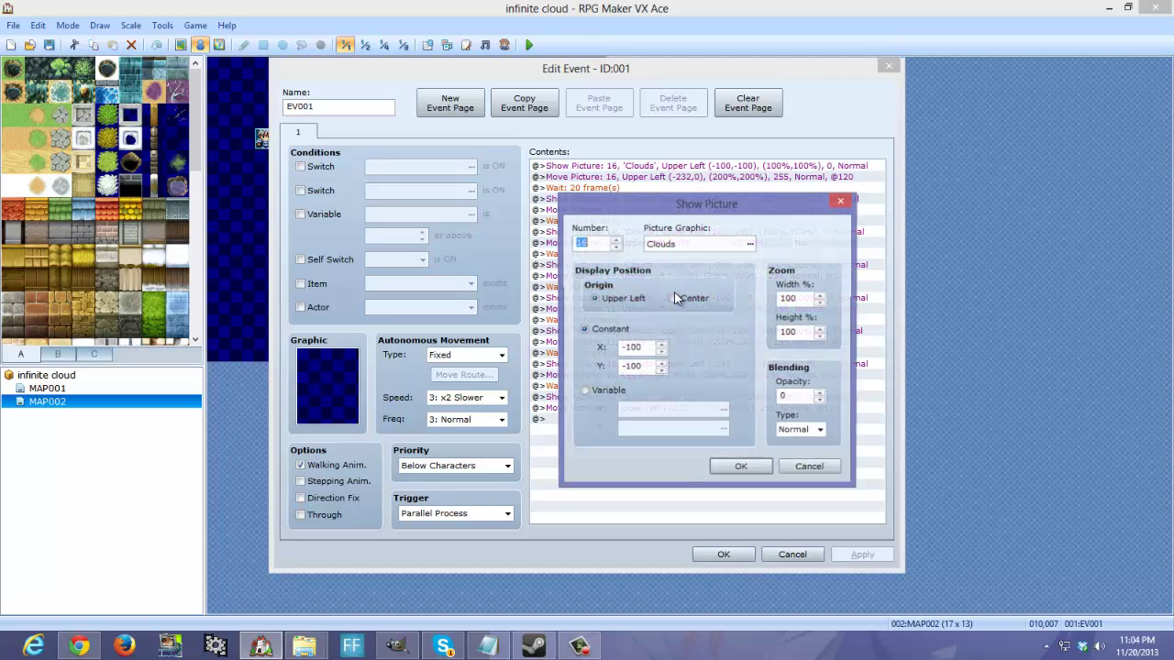
pyautogui.doubleClick(633, 351)
pyautogui.doubleClick(633, 367)
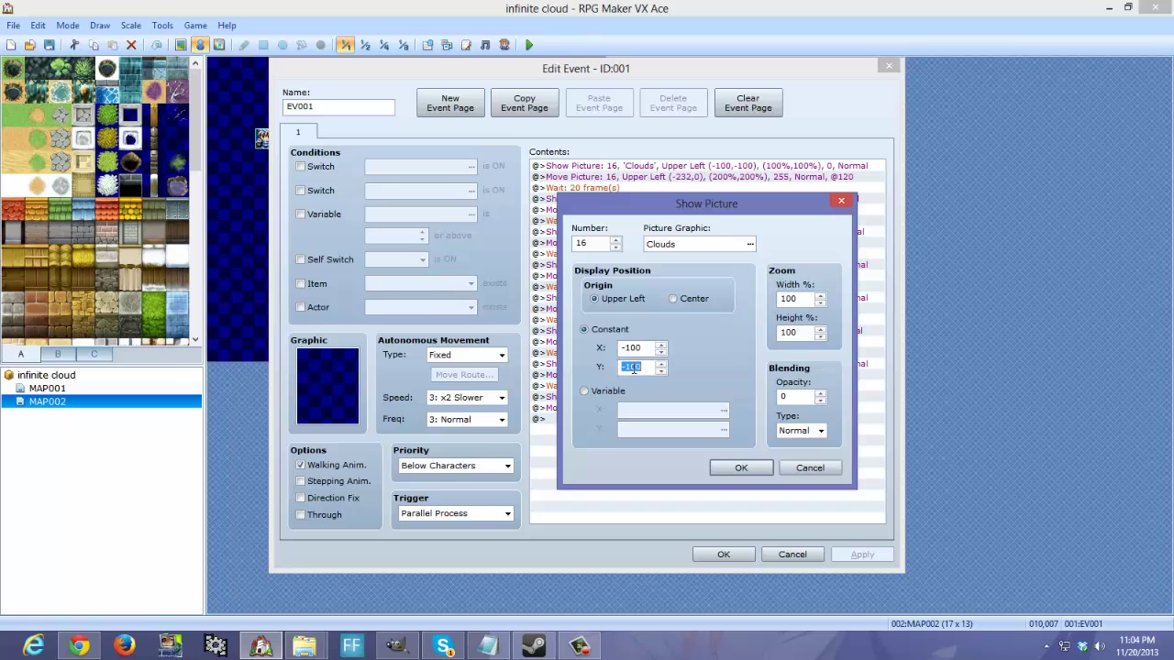
pyautogui.doubleClick(804, 334)
pyautogui.doubleClick(794, 397)
pyautogui.click(810, 468)
pyautogui.doubleClick(675, 179)
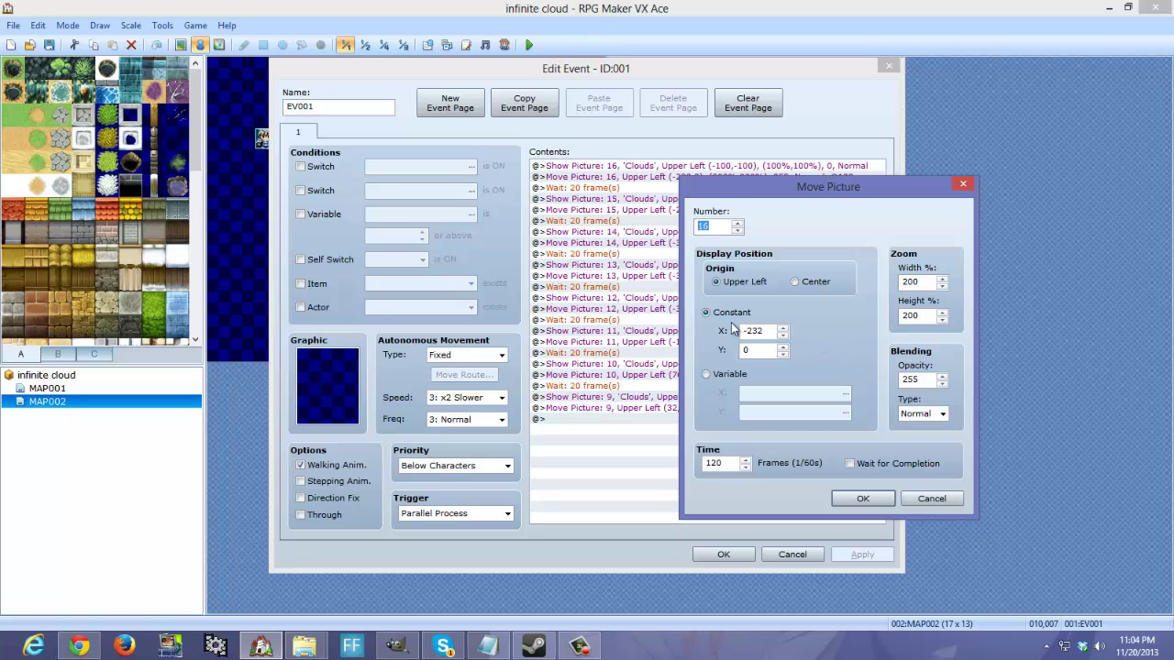
pyautogui.moveTo(758, 350); pyautogui.dragTo(730, 327)
pyautogui.click(907, 501)
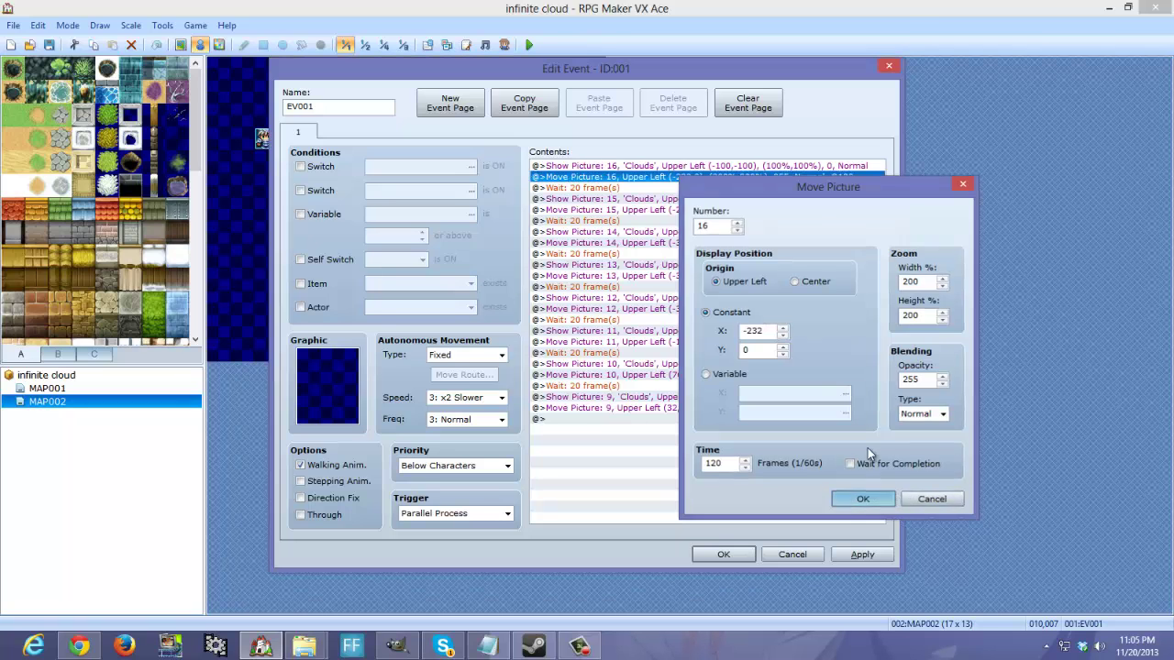
pyautogui.click(612, 190)
pyautogui.doubleClick(631, 176)
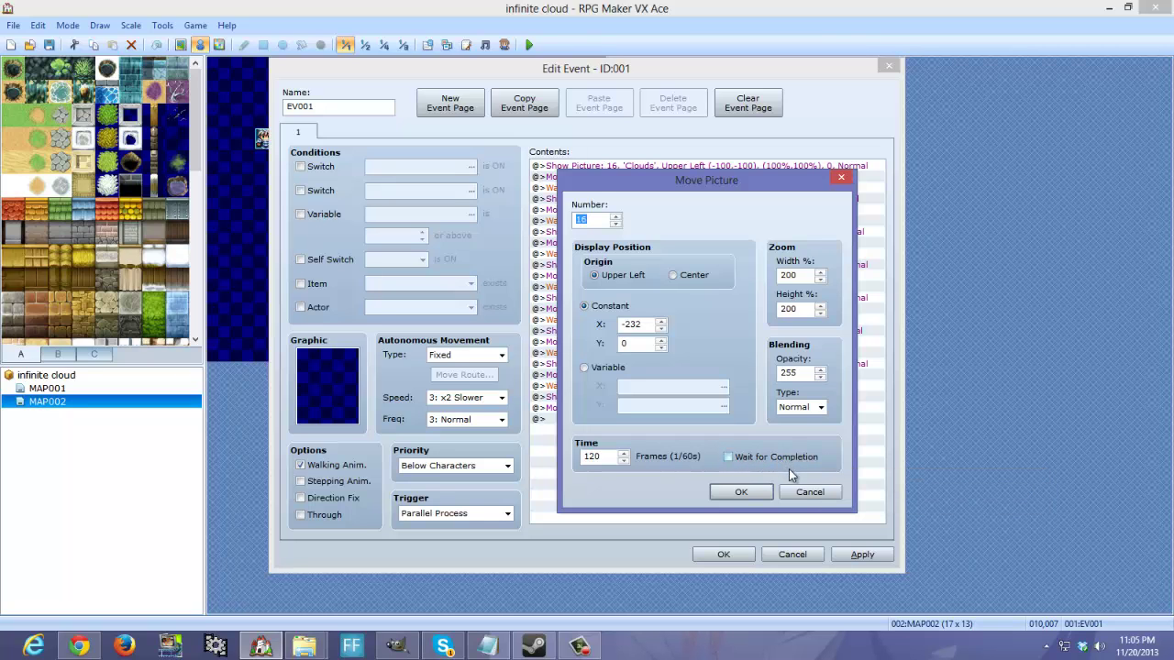
pyautogui.click(809, 491)
pyautogui.press('Down')
pyautogui.press('Return')
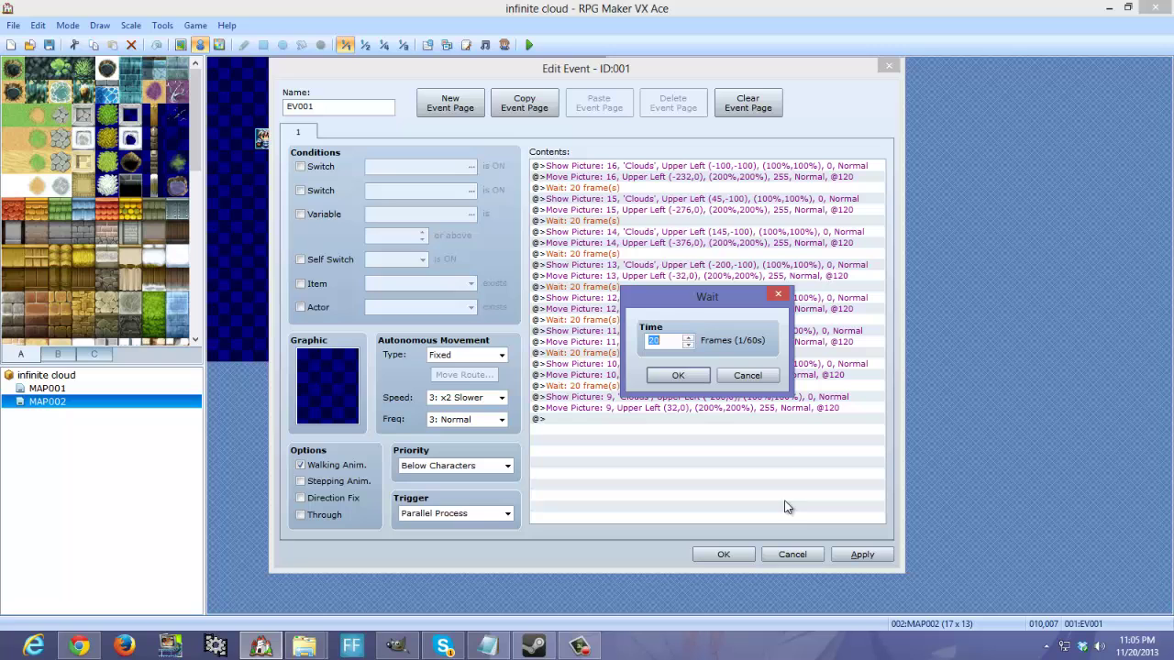
pyautogui.click(748, 375)
# - Cancel a new Wait and the Event Commands list, then select Move Picture 16 and Wait 20
pyautogui.doubleClick(707, 443)
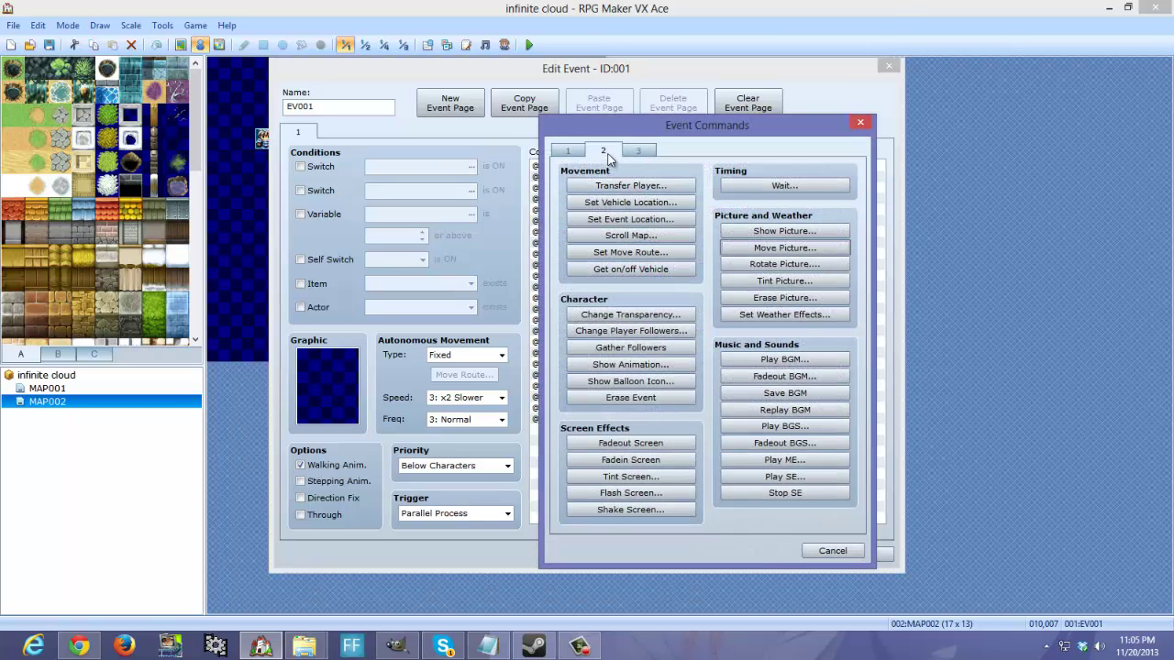
pyautogui.click(761, 186)
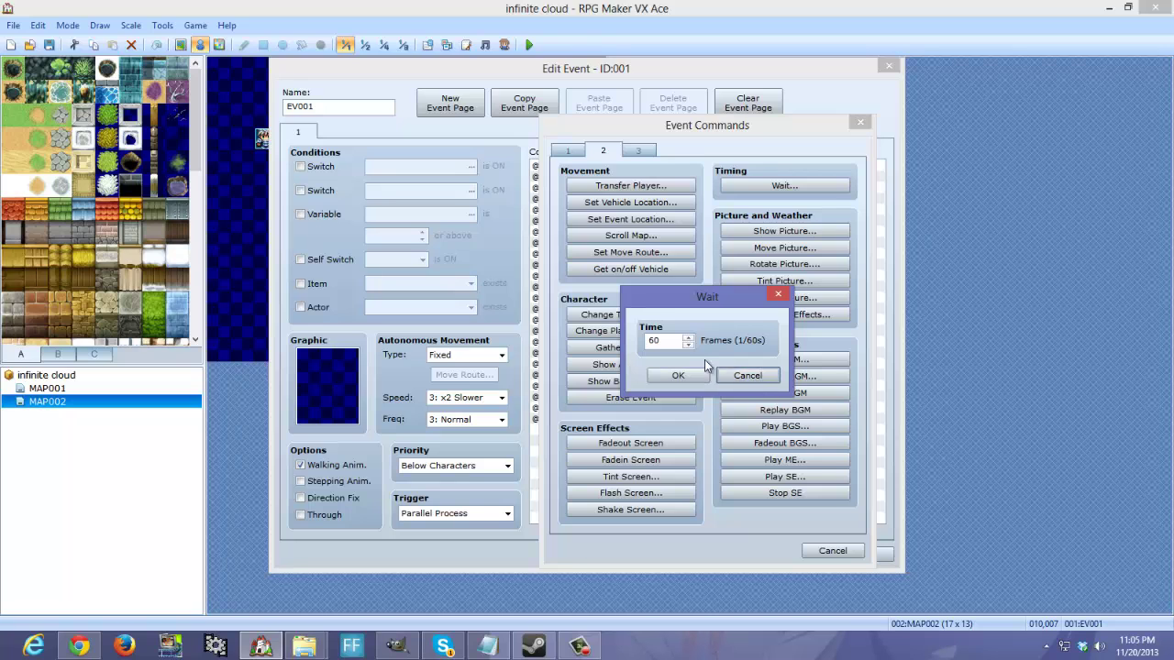
pyautogui.click(763, 378)
pyautogui.click(831, 551)
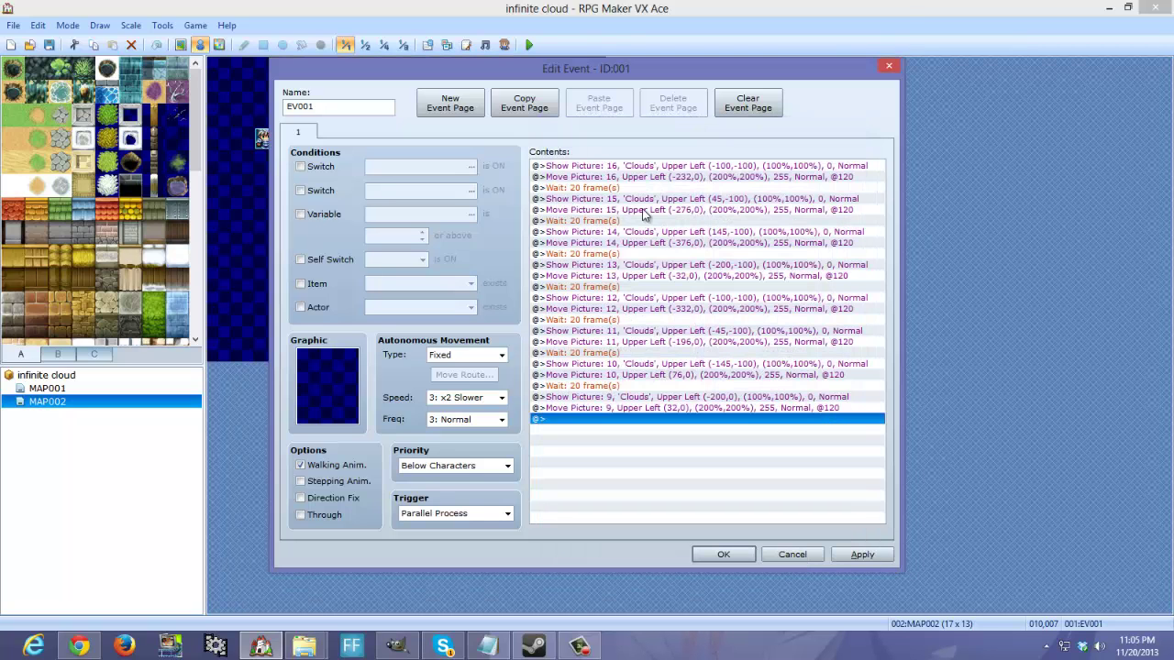
pyautogui.click(608, 177)
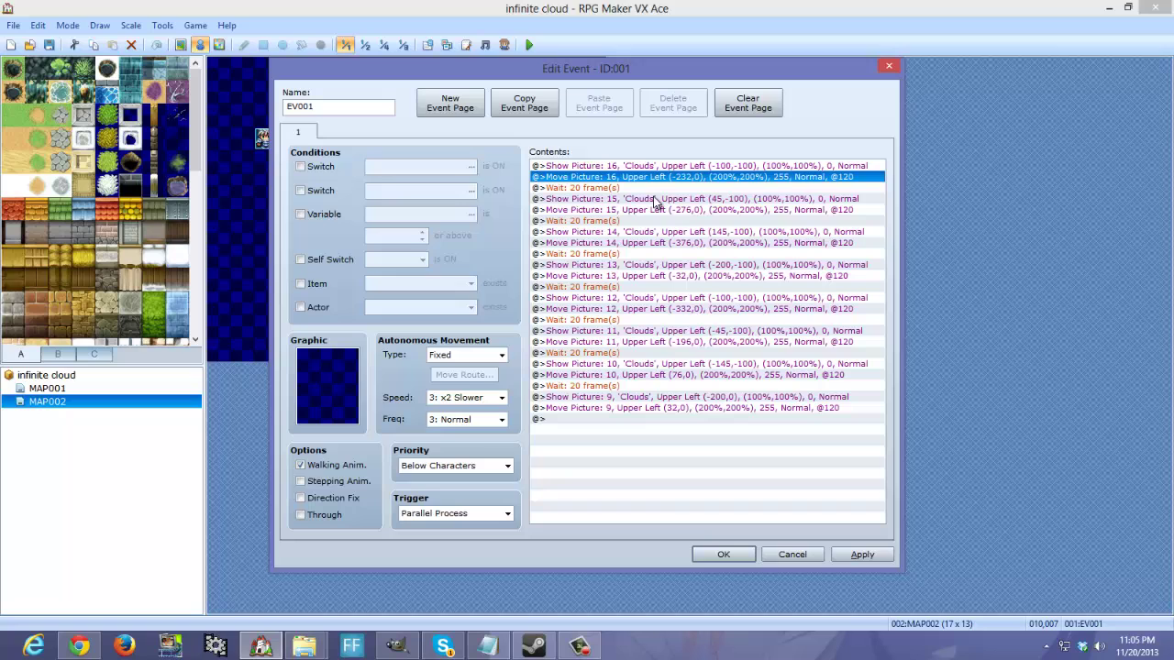
pyautogui.click(617, 188)
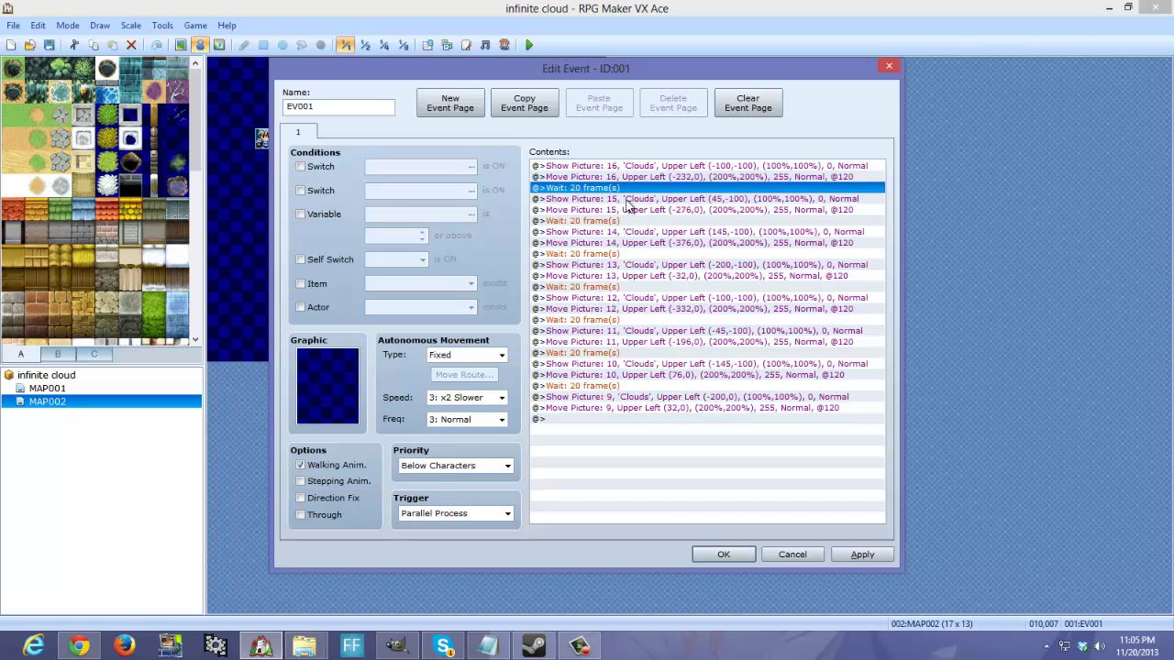
# - Check cloud picture 15's Show Picture settings and accept them unchanged
pyautogui.click(612, 167)
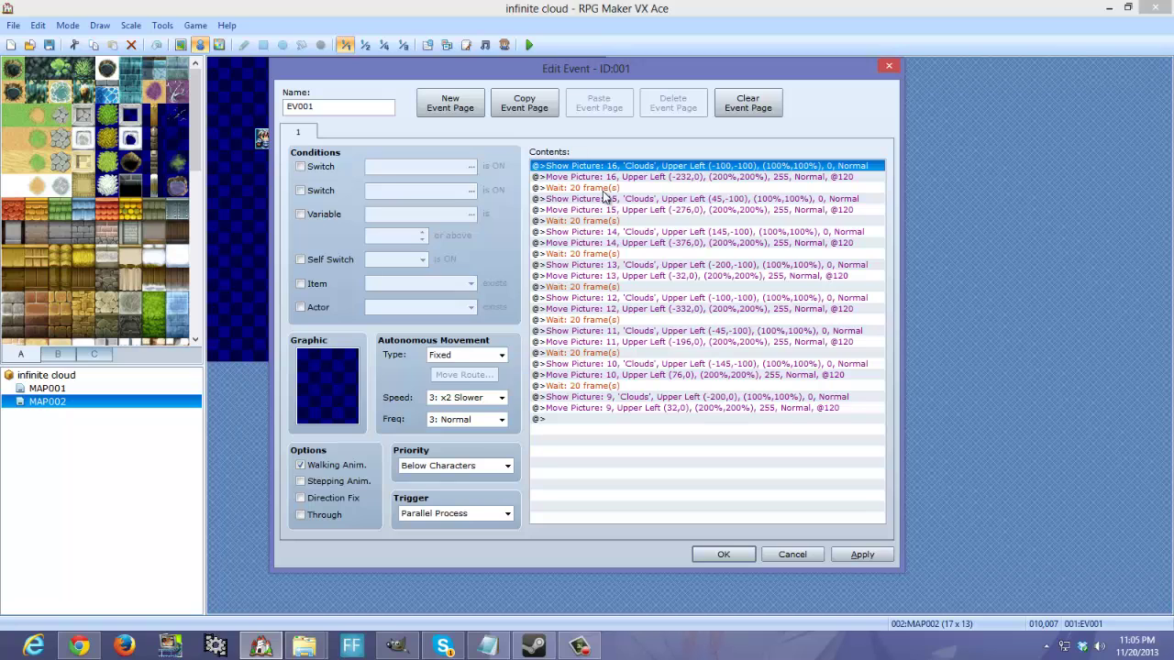
pyautogui.keyDown('shift'); pyautogui.click(580, 189); pyautogui.keyUp('shift')
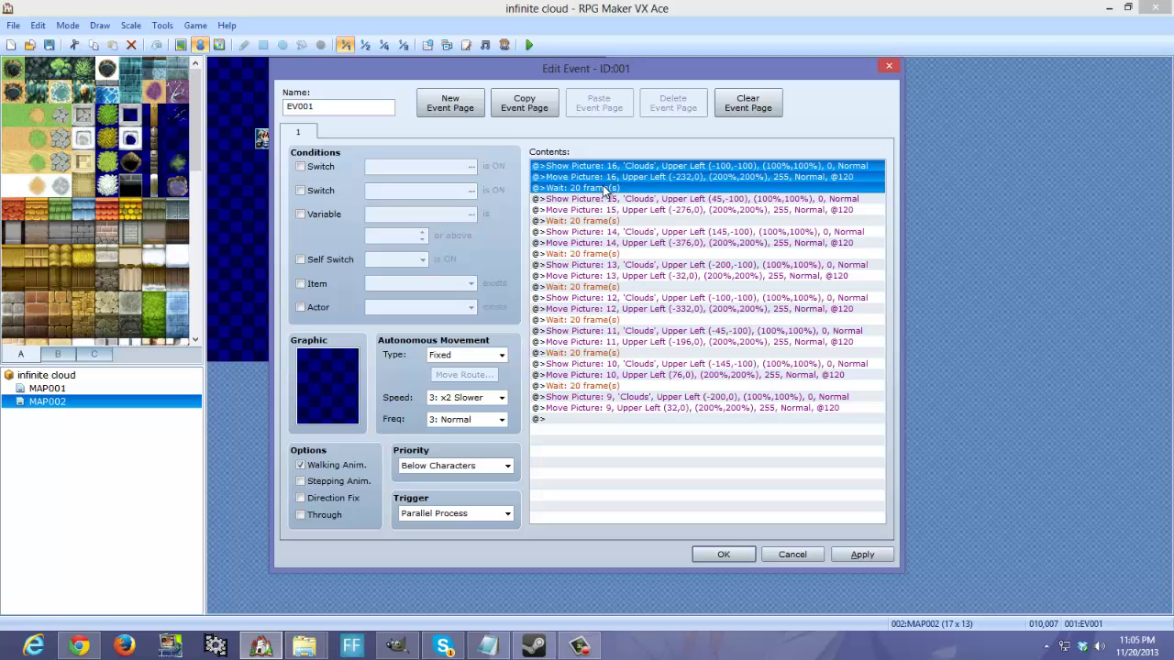
pyautogui.click(629, 477)
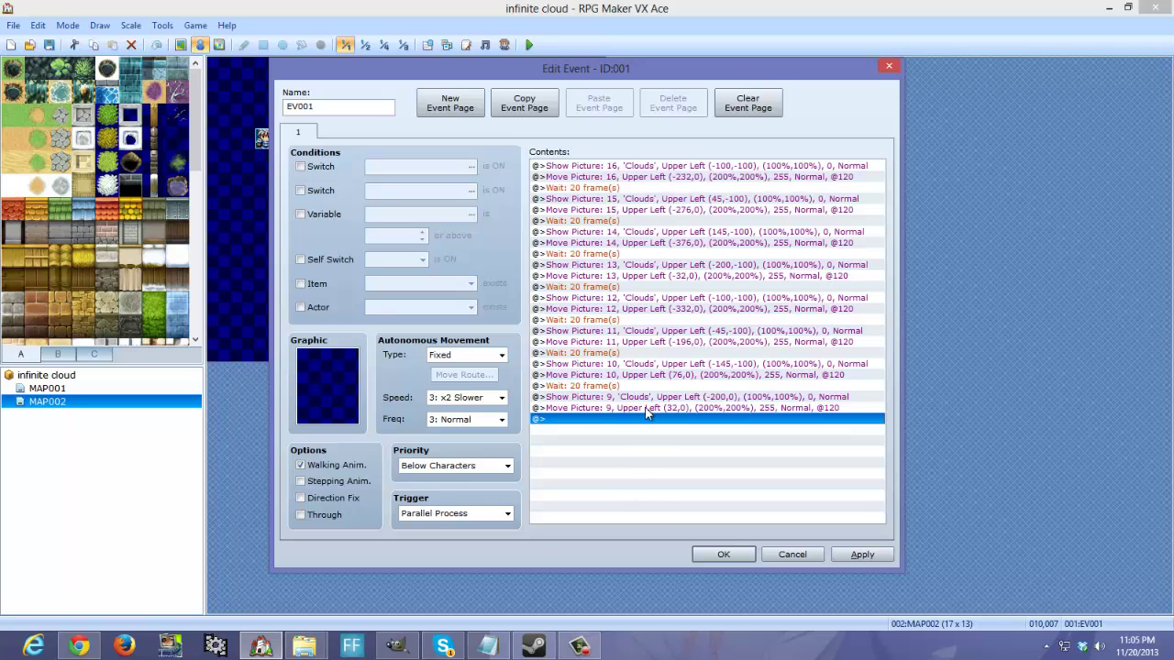
pyautogui.click(600, 200)
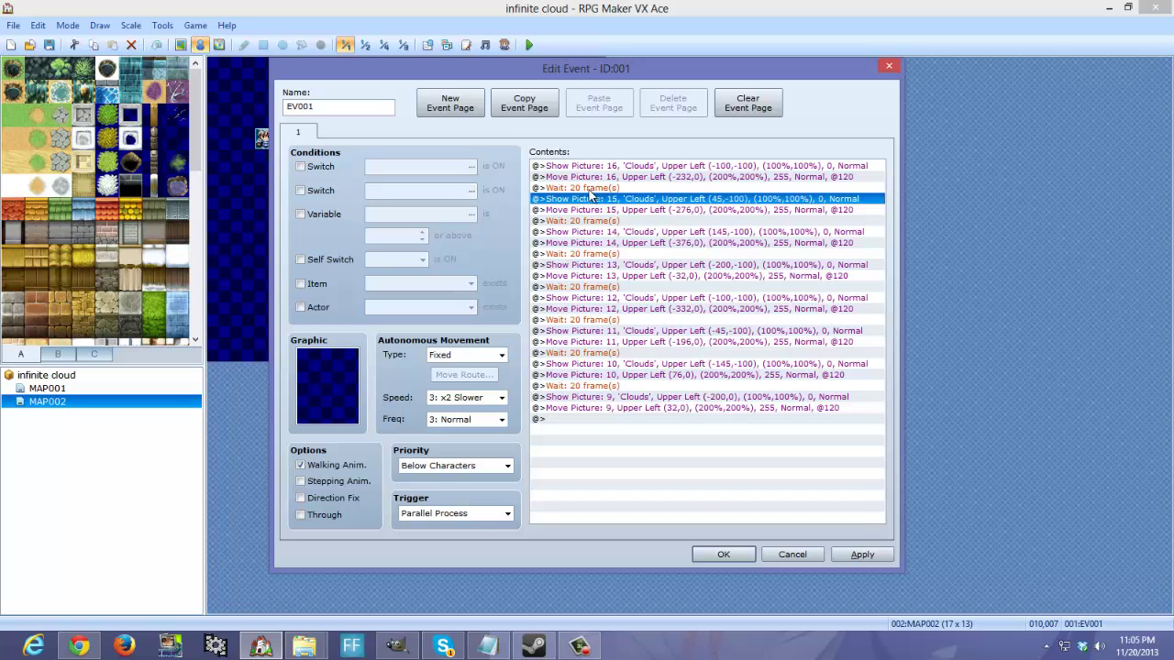
pyautogui.doubleClick(606, 201)
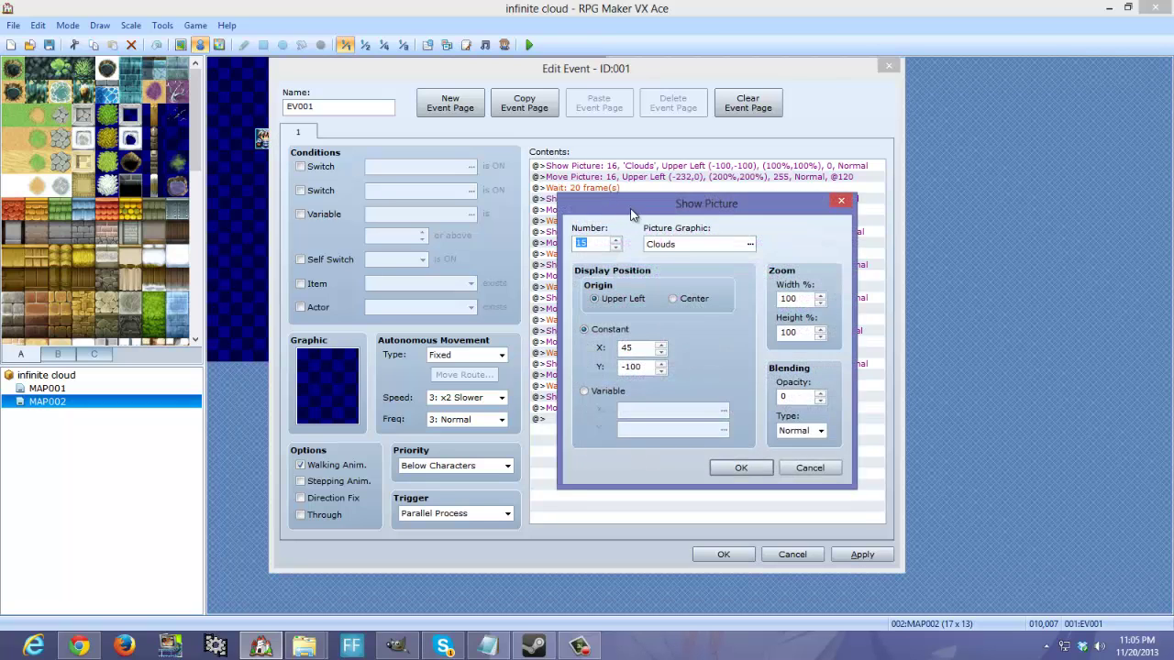
pyautogui.moveTo(633, 198); pyautogui.dragTo(827, 175)
pyautogui.press('Tab')
pyautogui.press('Tab')
pyautogui.press('Tab')
pyautogui.press('Tab')
pyautogui.press('Tab')
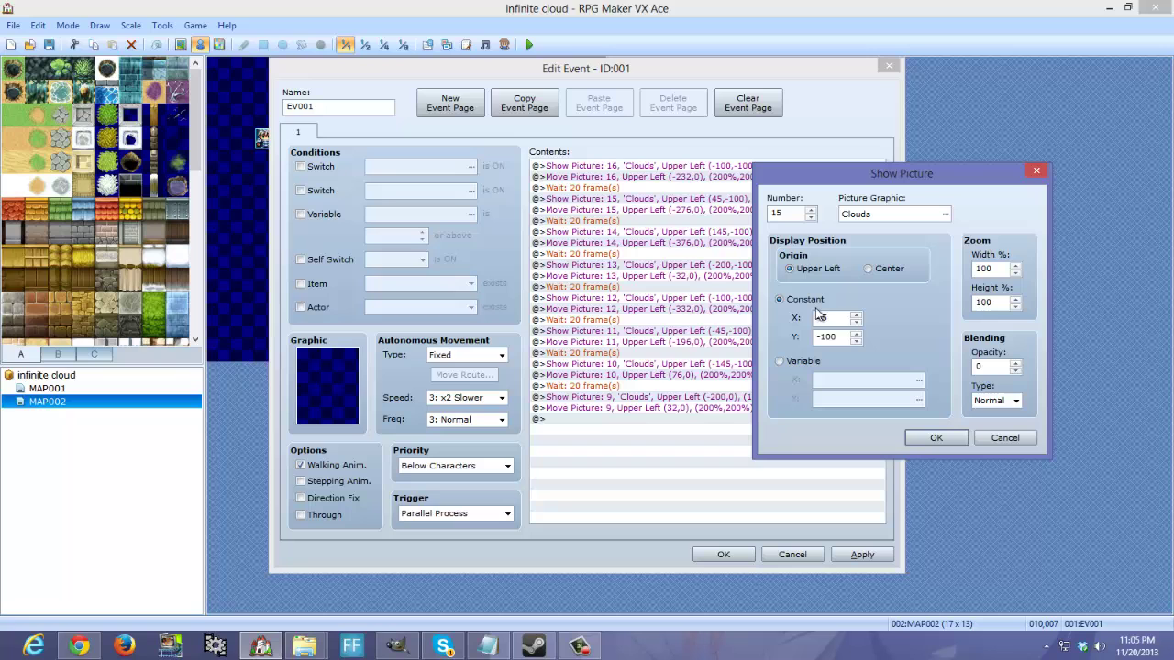
pyautogui.click(831, 336)
pyautogui.click(933, 438)
# - Confirm Move Picture 15's settings unchanged
pyautogui.doubleClick(714, 209)
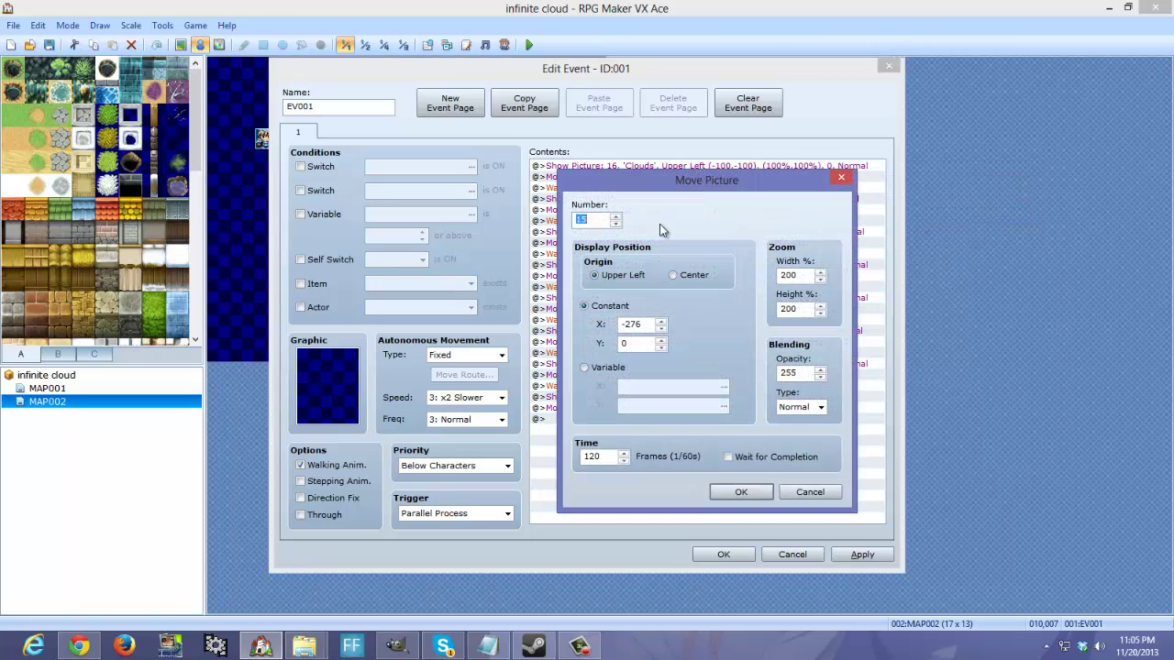
pyautogui.moveTo(635, 186); pyautogui.dragTo(759, 170)
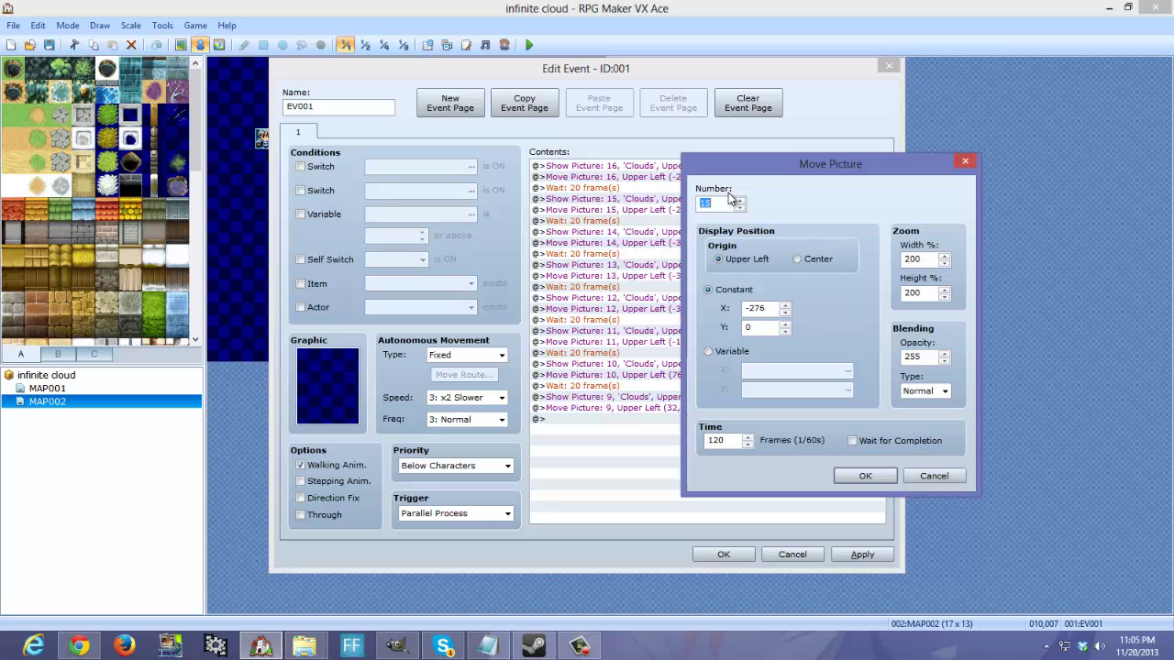
pyautogui.click(852, 477)
# - Look over the picture 14 show, move and wait commands, then save EV001
pyautogui.moveTo(642, 232); pyautogui.dragTo(642, 280)
pyautogui.click(638, 286)
pyautogui.click(630, 419)
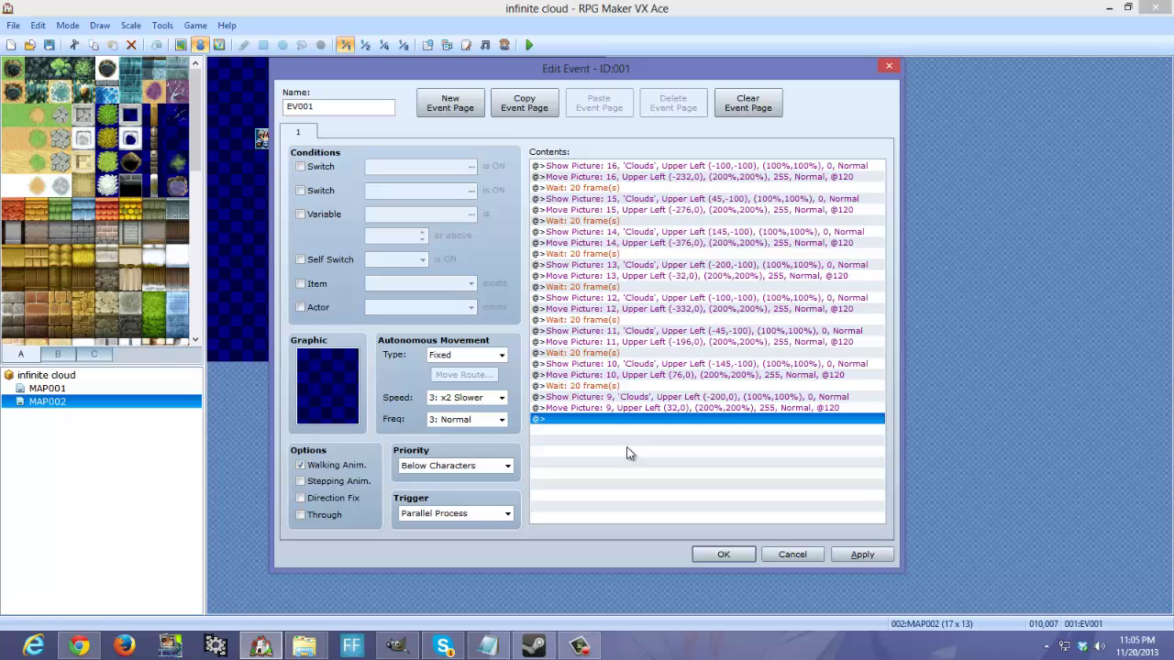
pyautogui.click(612, 165)
pyautogui.click(649, 453)
pyautogui.moveTo(646, 447); pyautogui.dragTo(683, 440)
pyautogui.click(727, 554)
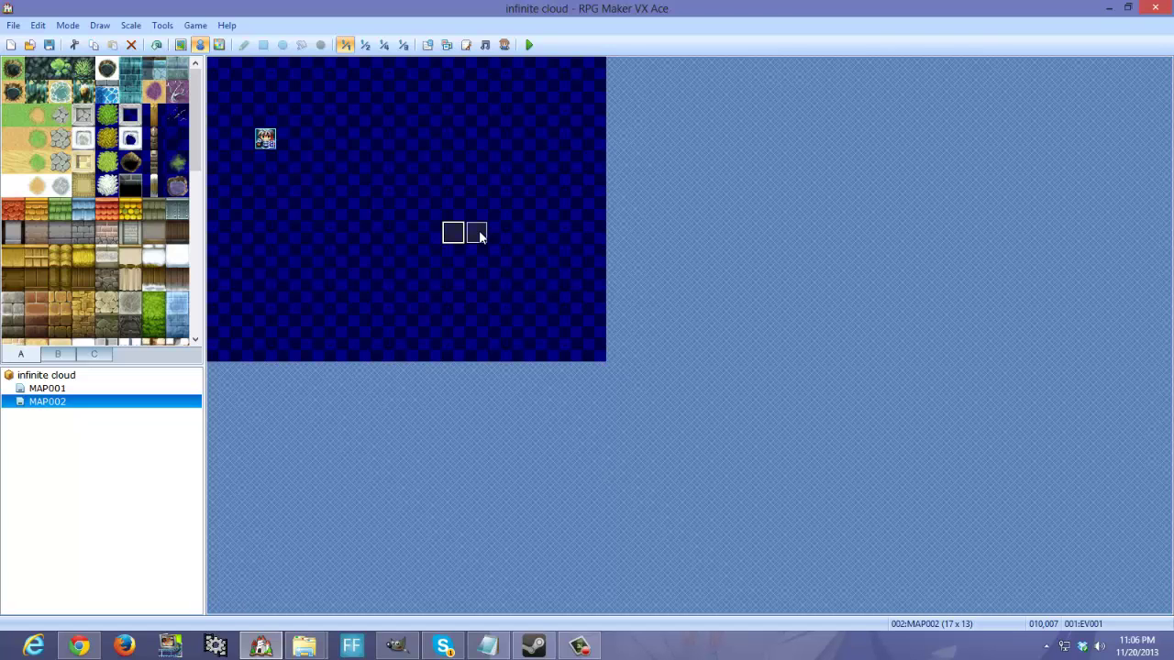
# - Open EV002 and verify Show Picture 99 sits at X 240, Y 144, then accept
pyautogui.doubleClick(477, 234)
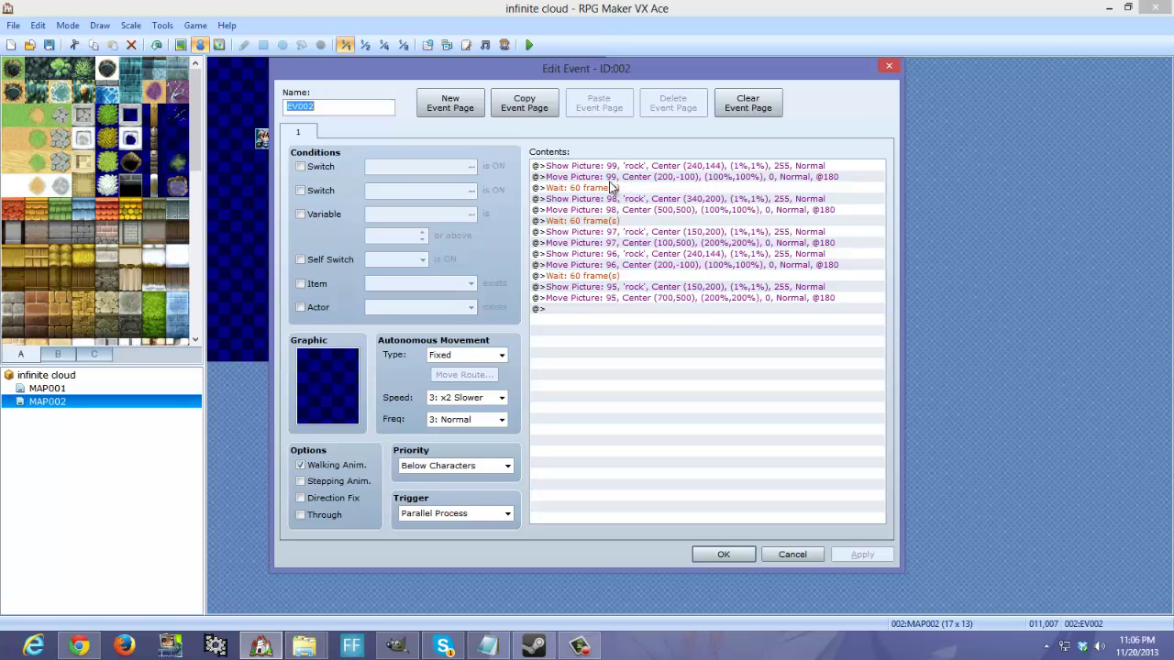
pyautogui.click(613, 187)
pyautogui.click(633, 167)
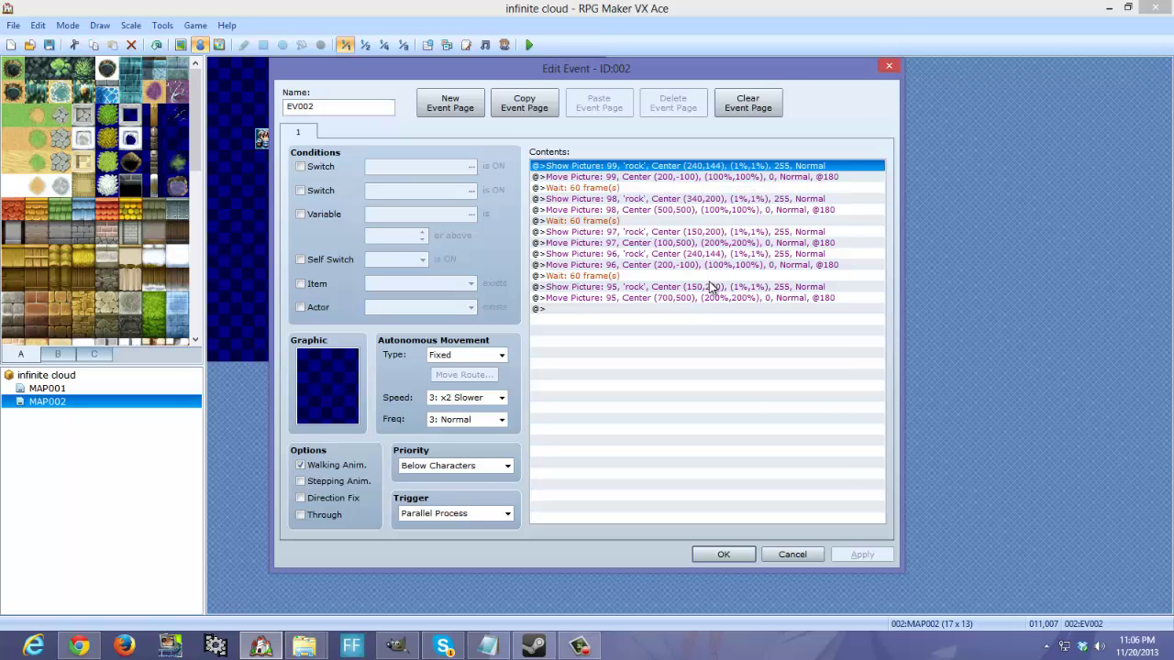
pyautogui.press('Return')
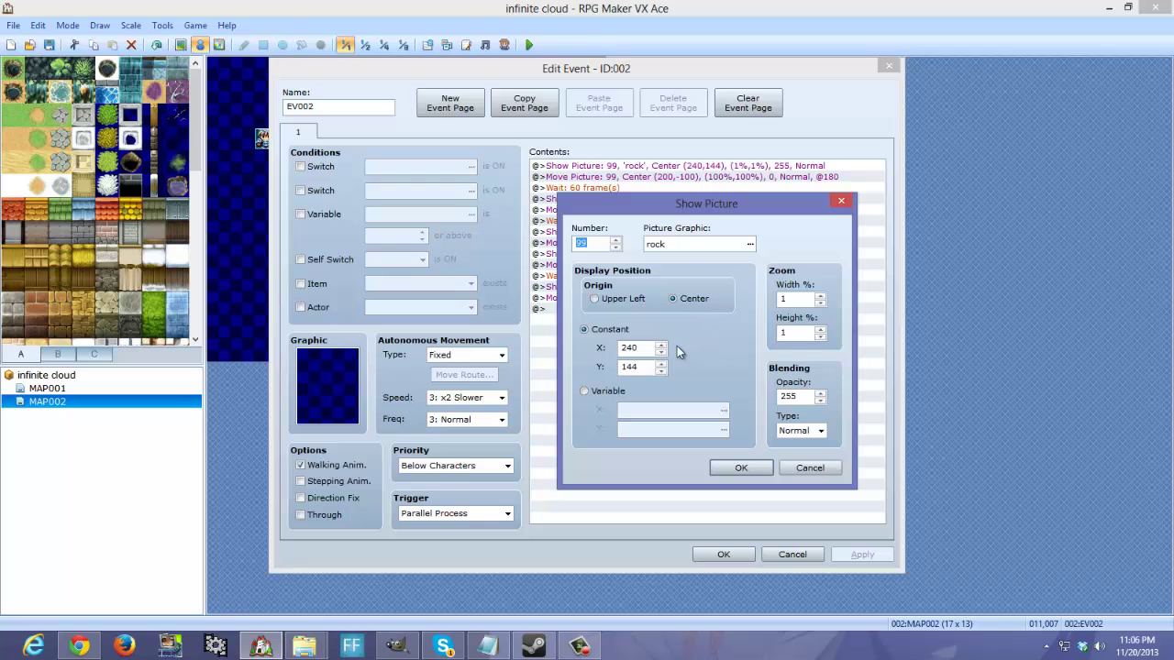
pyautogui.moveTo(703, 205); pyautogui.dragTo(814, 204)
pyautogui.doubleClick(753, 346)
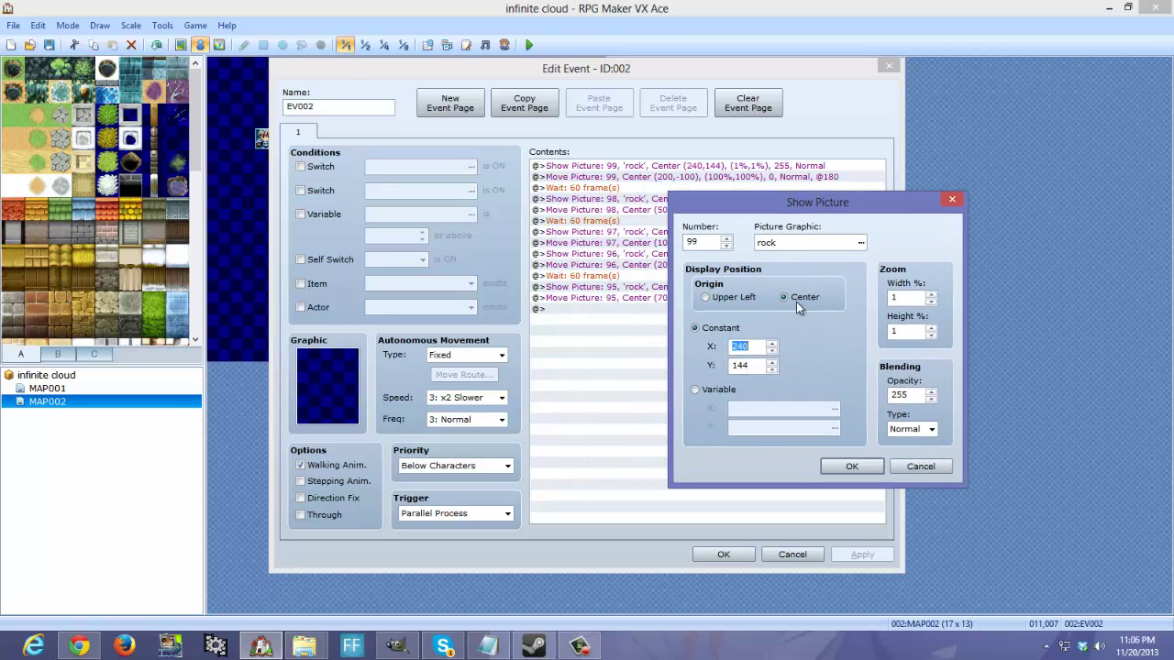
pyautogui.doubleClick(753, 366)
pyautogui.click(847, 466)
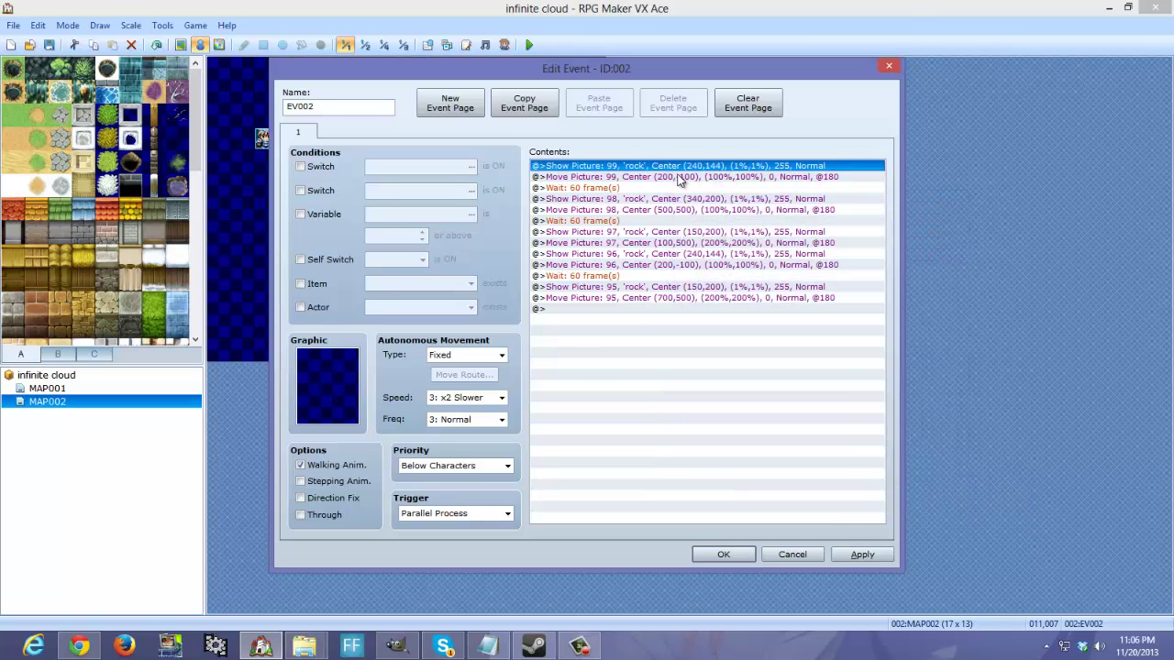
# - Check Move Picture 99 targets X 200 and Y -100, then confirm
pyautogui.doubleClick(677, 176)
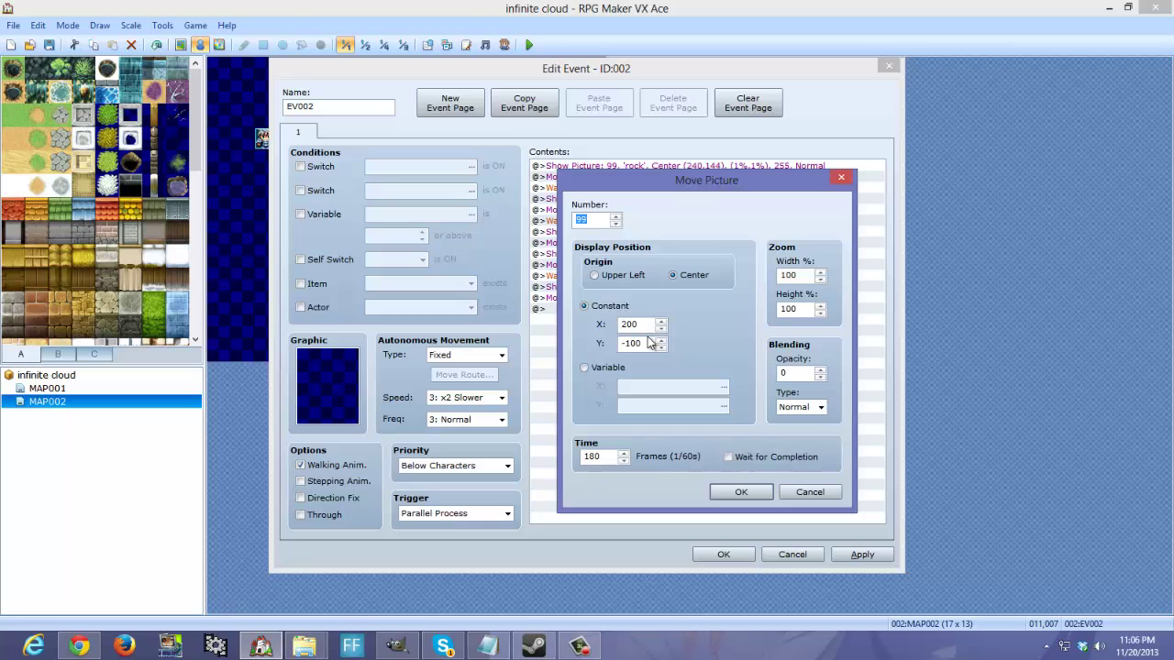
pyautogui.doubleClick(633, 325)
pyautogui.moveTo(667, 181); pyautogui.dragTo(706, 230)
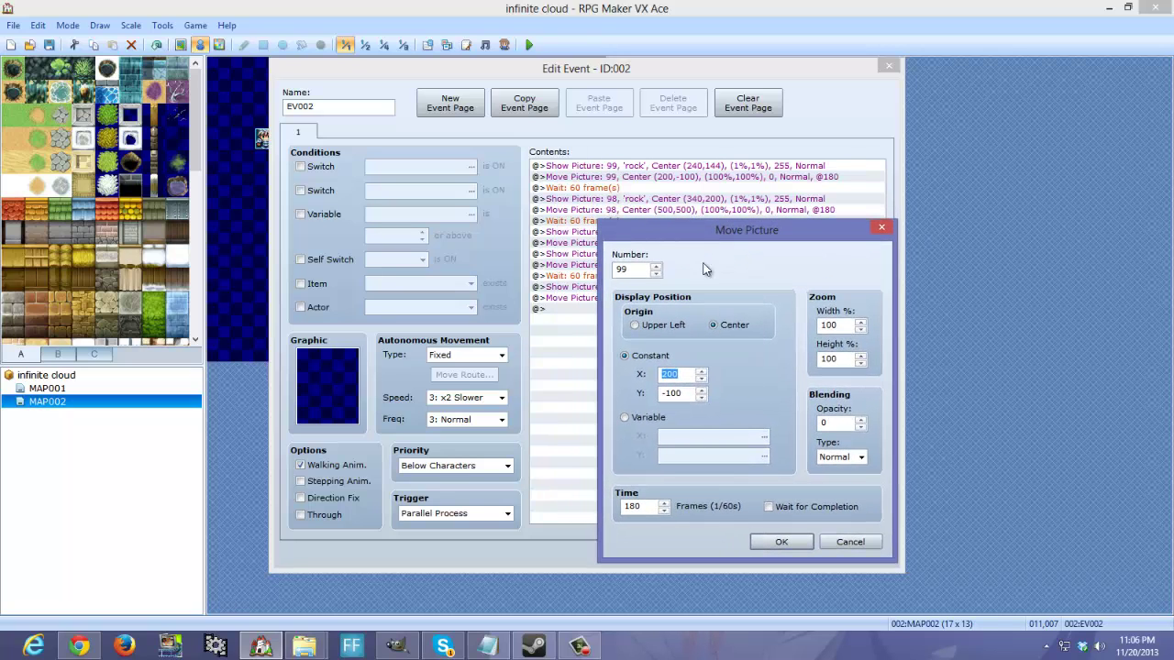
pyautogui.doubleClick(671, 393)
pyautogui.click(689, 397)
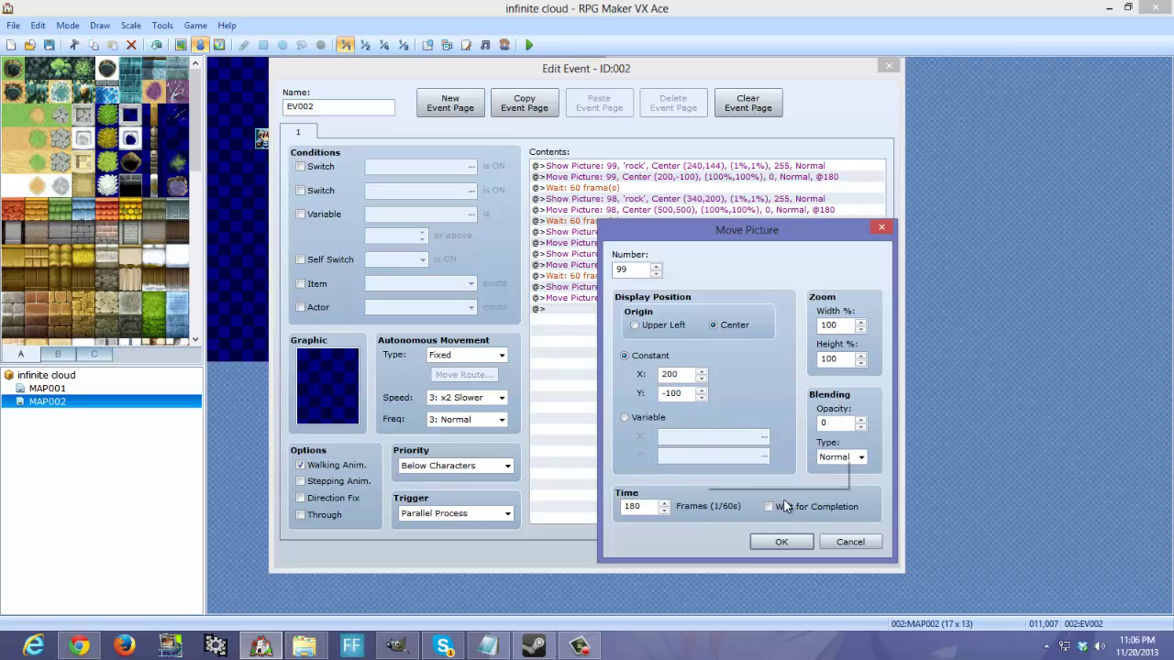
pyautogui.click(798, 540)
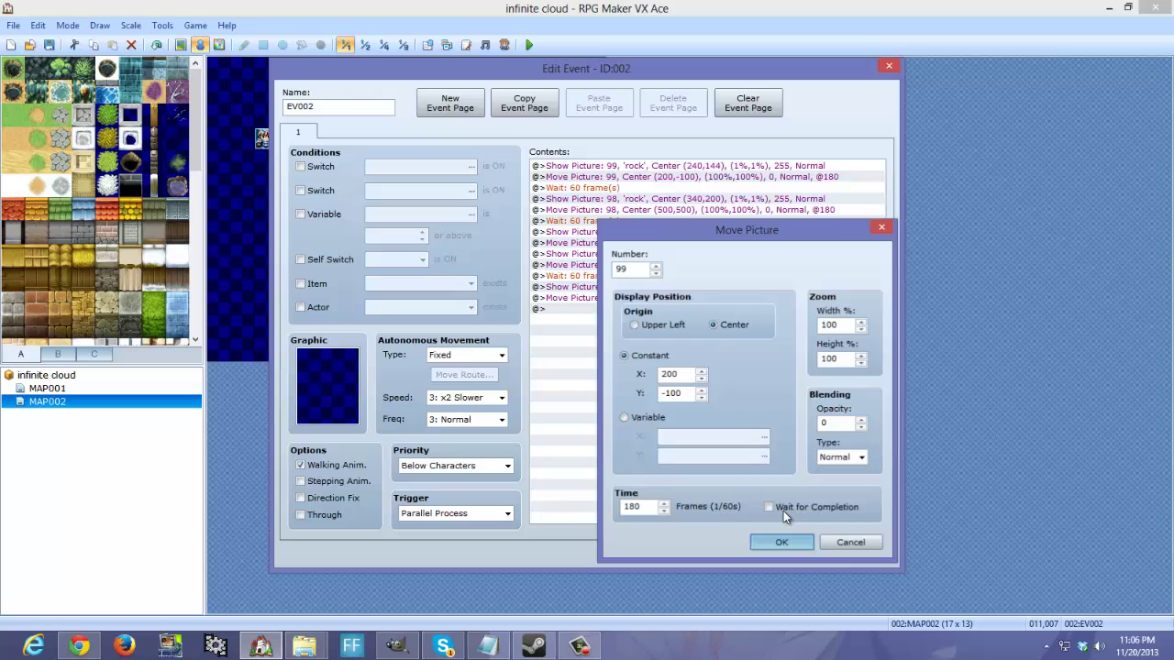
# - Inspect the 60-frame Wait and picture 99's movement command, closing both unchanged
pyautogui.click(650, 200)
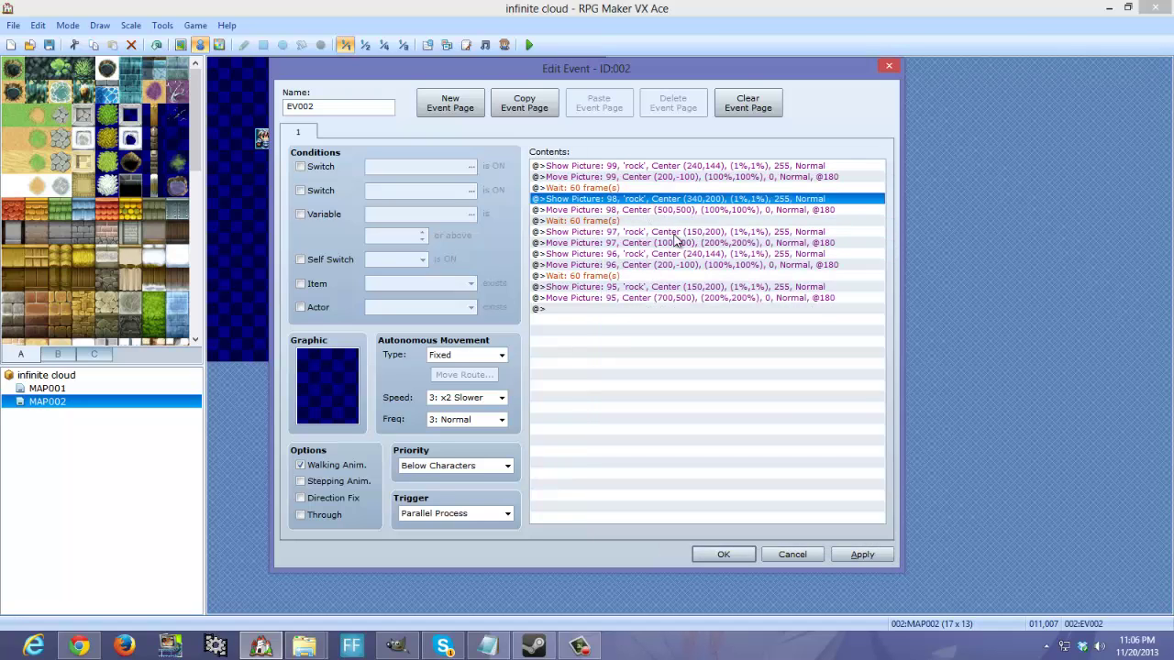
pyautogui.doubleClick(633, 188)
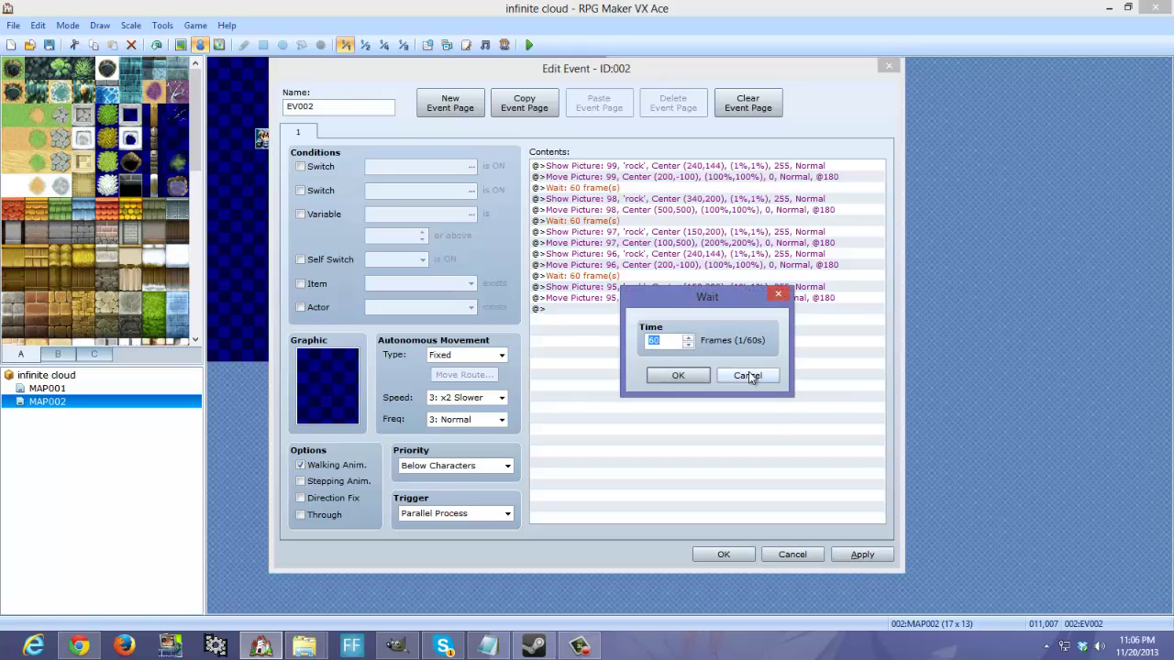
pyautogui.click(748, 373)
pyautogui.doubleClick(734, 177)
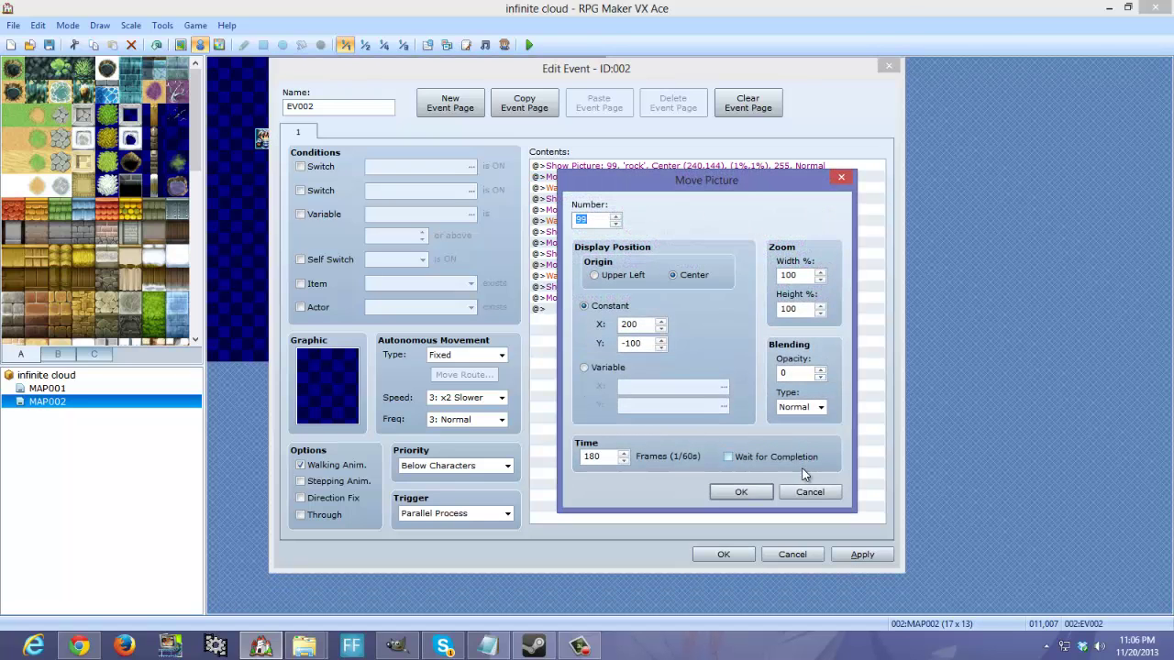
pyautogui.click(809, 492)
# - Review Show Picture 99's opacity 255 and its movement again, then close EV002
pyautogui.click(745, 167)
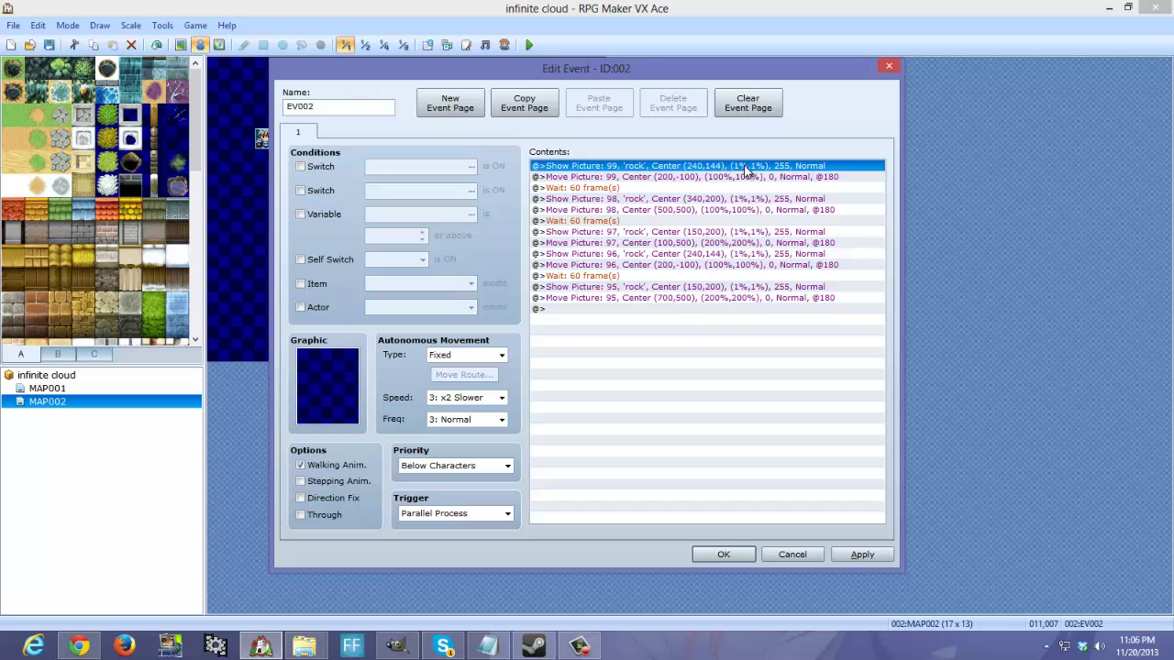
pyautogui.doubleClick(745, 166)
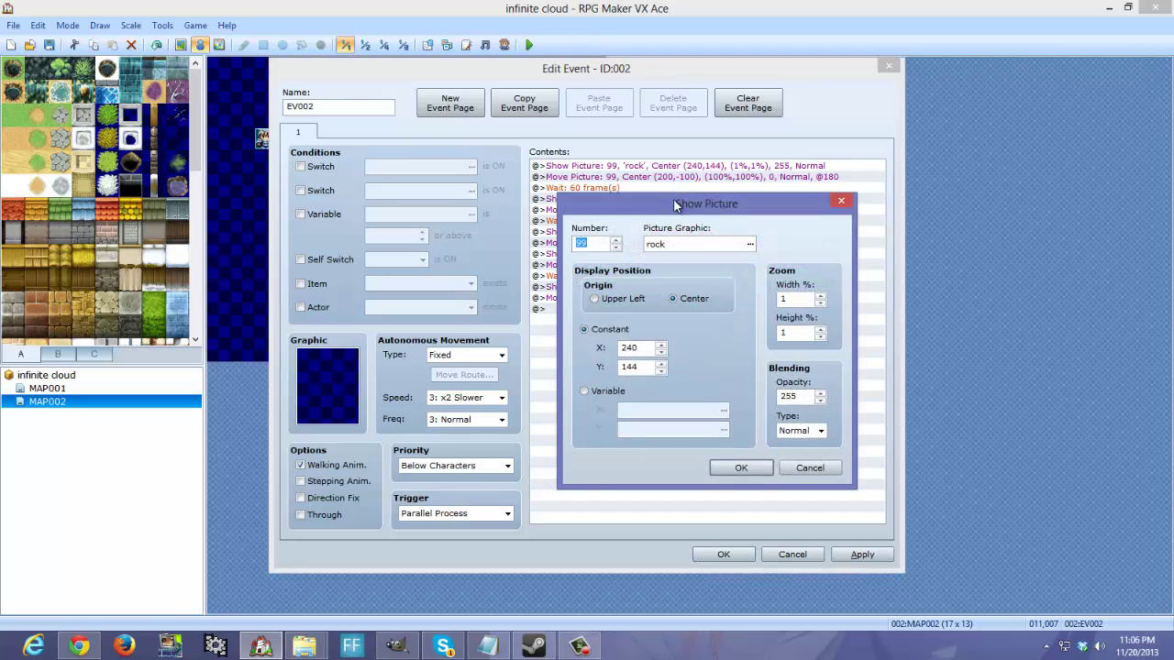
pyautogui.moveTo(676, 203); pyautogui.dragTo(453, 193)
pyautogui.moveTo(590, 385); pyautogui.dragTo(555, 392)
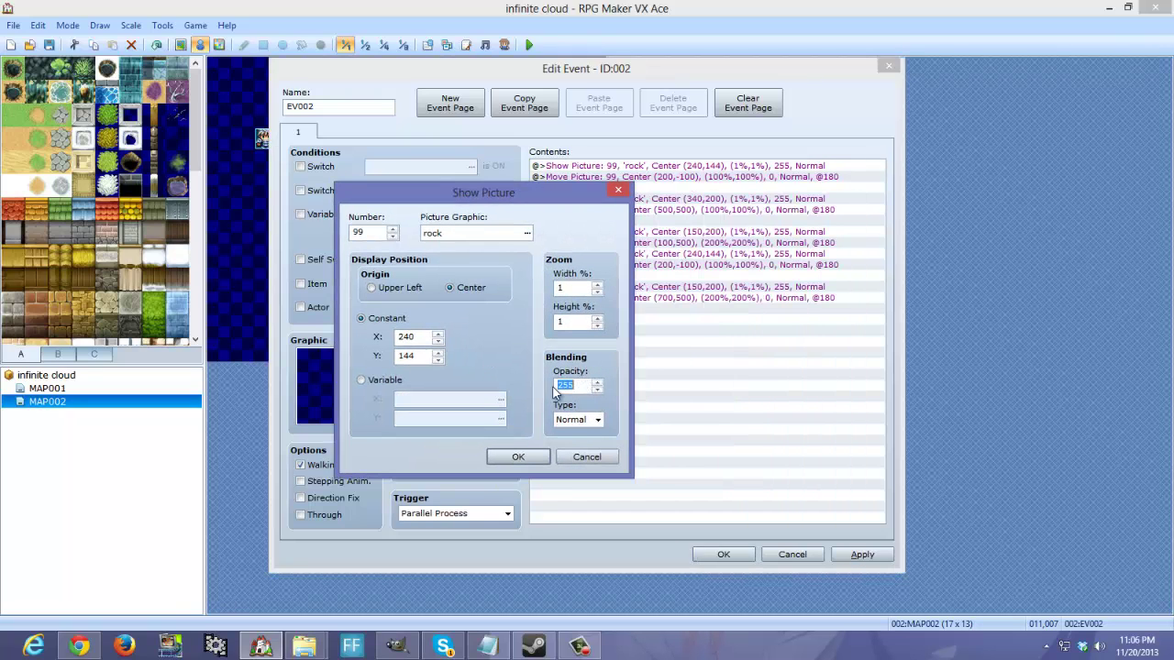
pyautogui.click(587, 456)
pyautogui.doubleClick(720, 176)
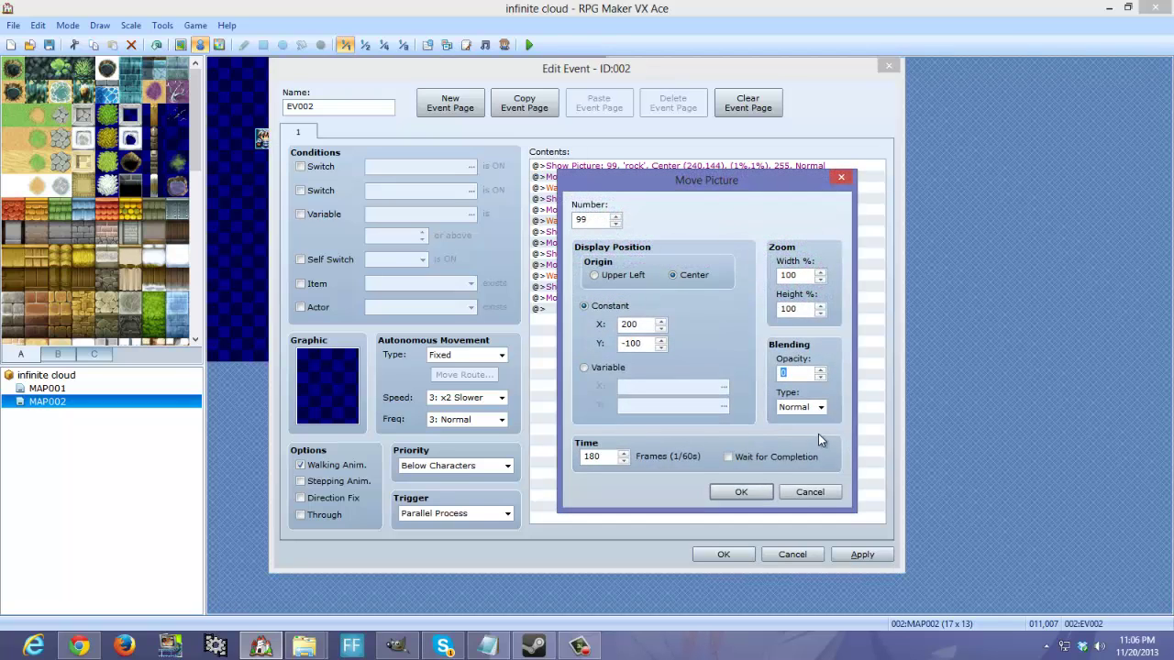
pyautogui.click(743, 492)
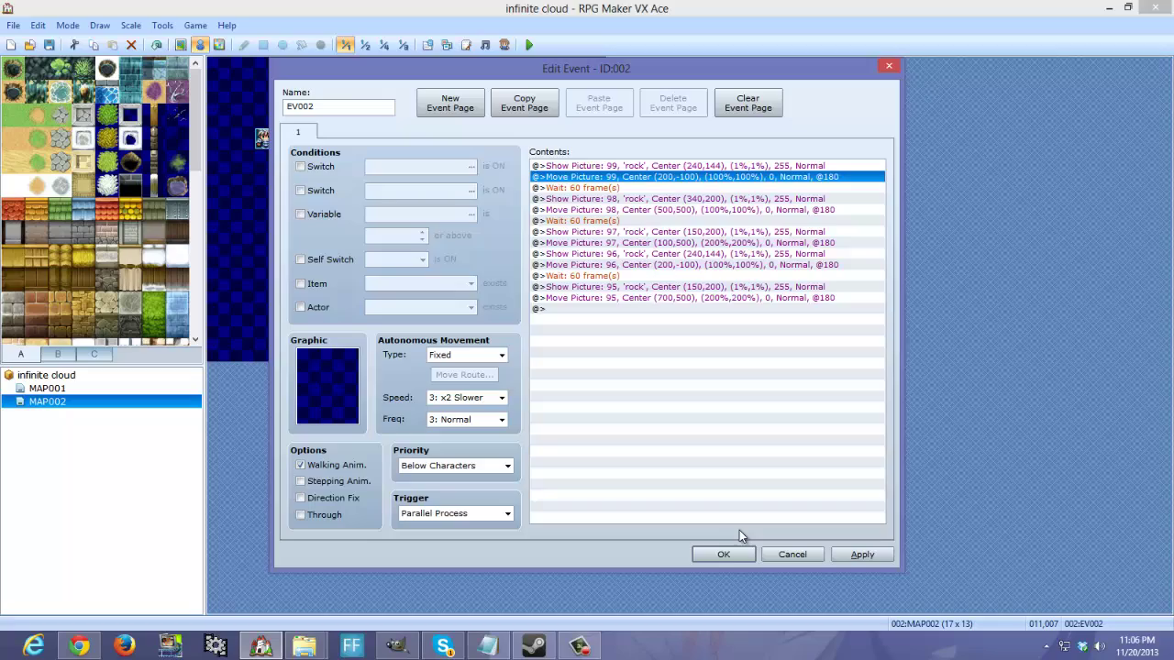
pyautogui.click(723, 554)
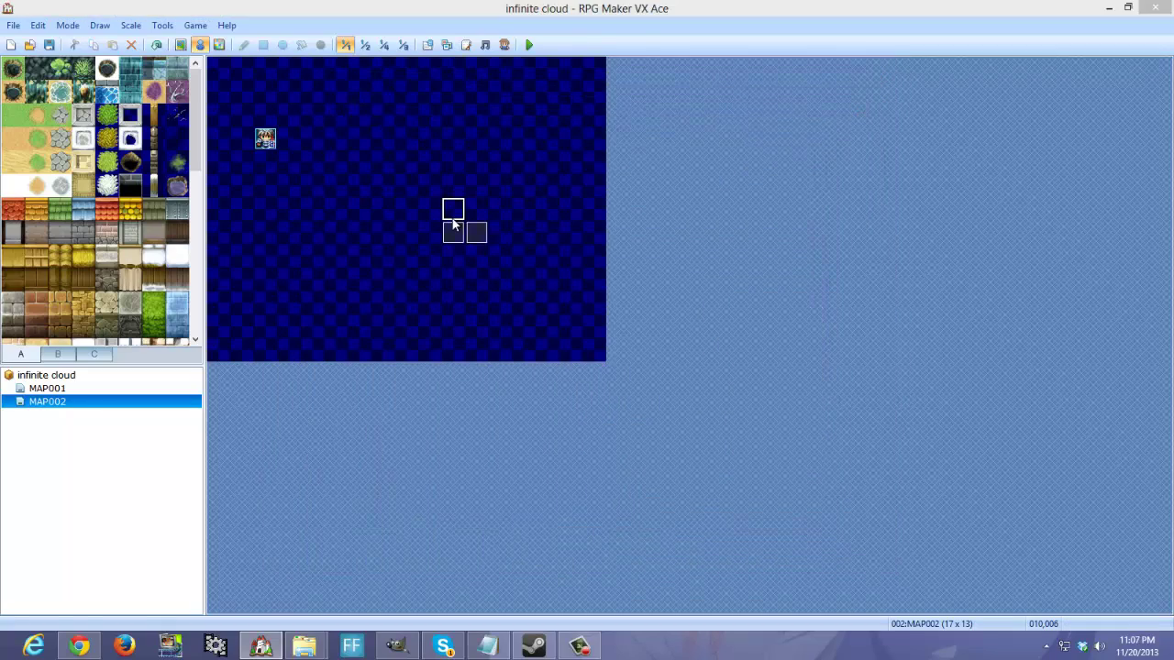
pyautogui.doubleClick(453, 213)
pyautogui.click(792, 554)
pyautogui.doubleClick(457, 227)
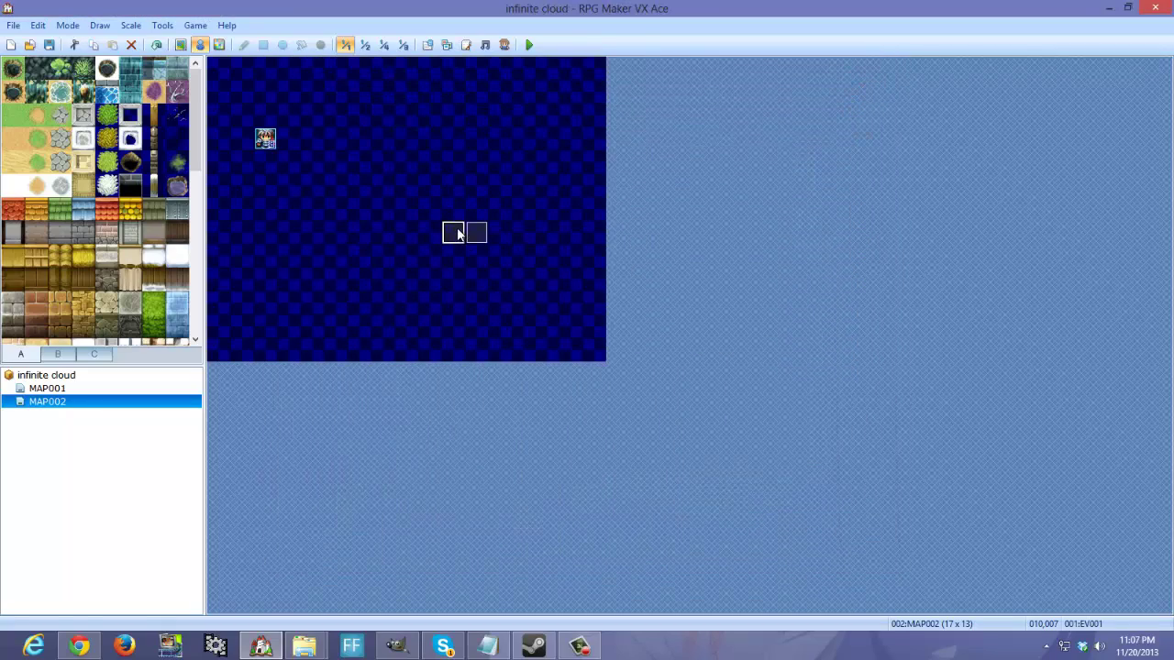
pyautogui.click(696, 179)
pyautogui.doubleClick(697, 183)
pyautogui.doubleClick(788, 373)
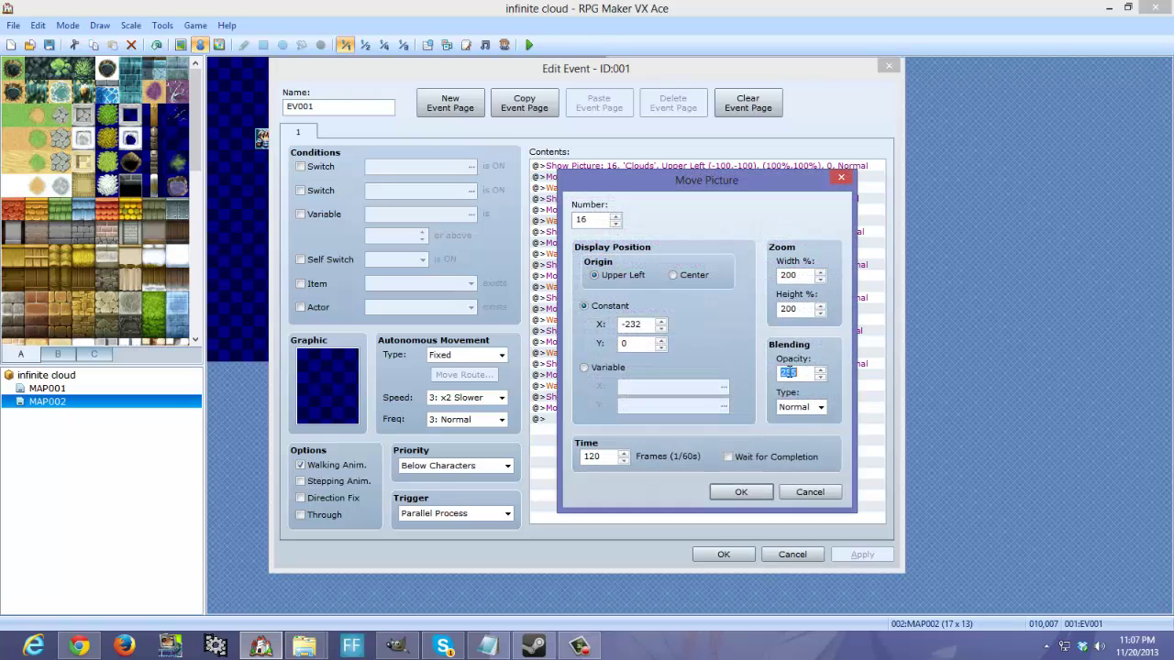
pyautogui.click(810, 491)
pyautogui.click(792, 554)
pyautogui.doubleClick(475, 235)
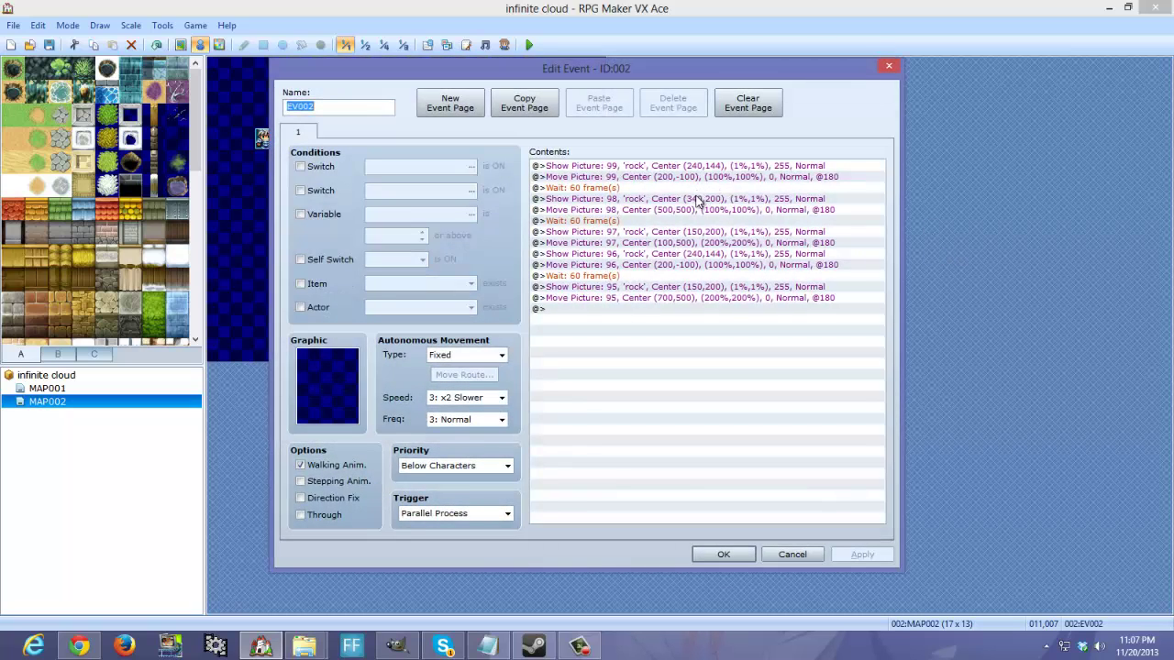
pyautogui.click(630, 189)
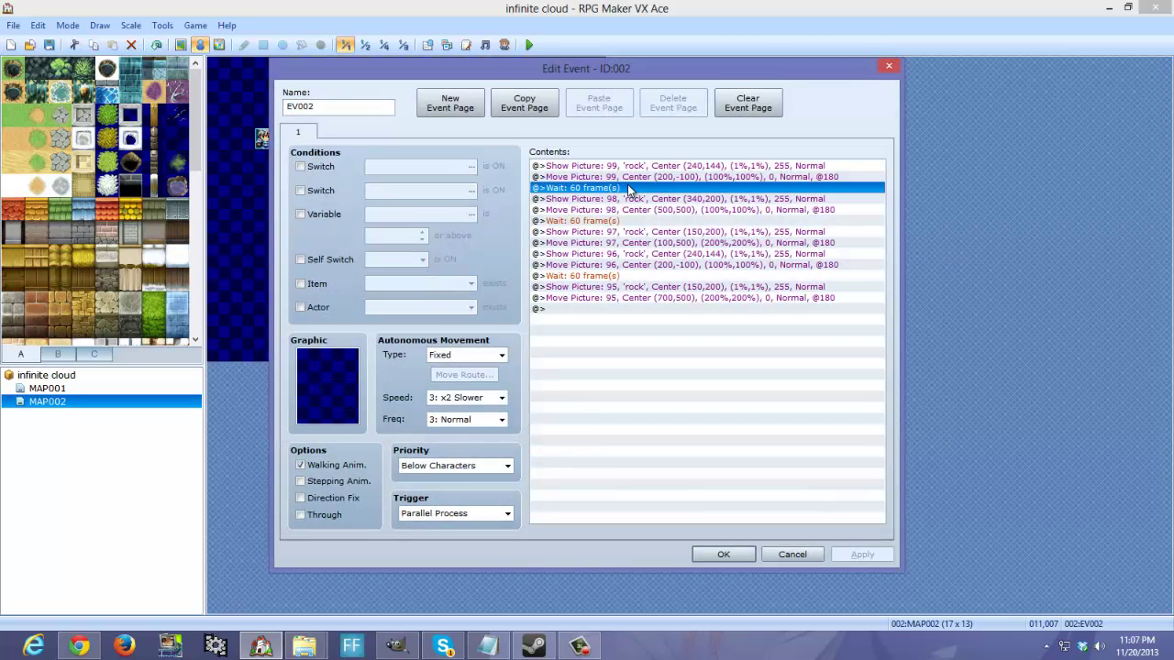
pyautogui.click(638, 200)
pyautogui.click(637, 221)
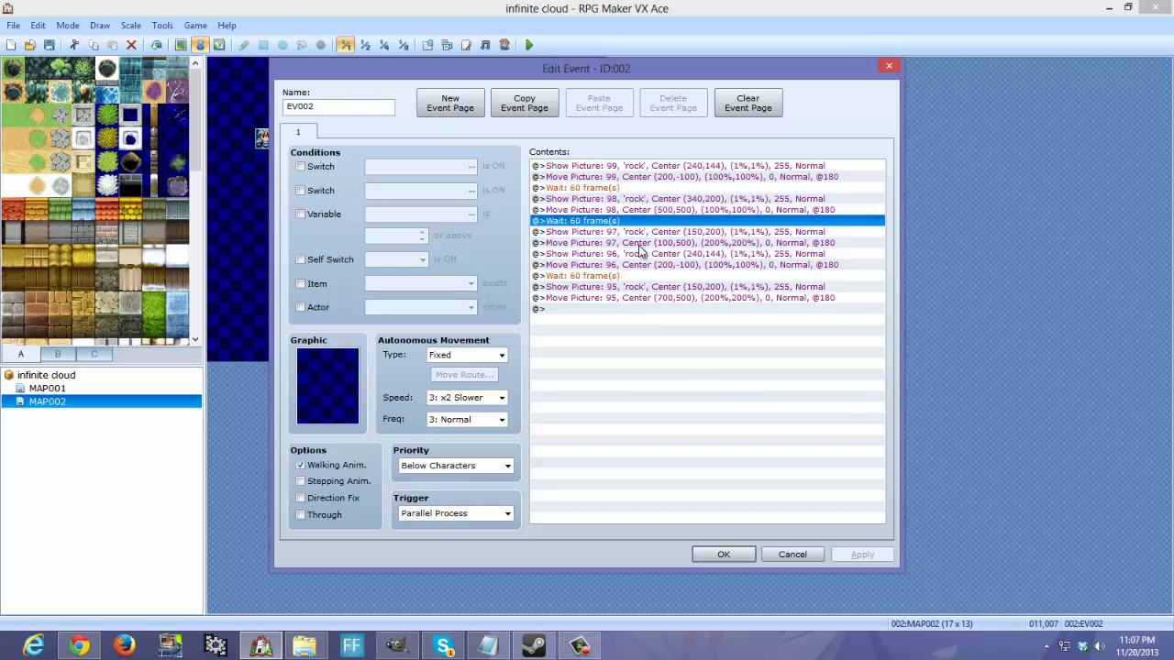
pyautogui.click(636, 243)
pyautogui.click(627, 232)
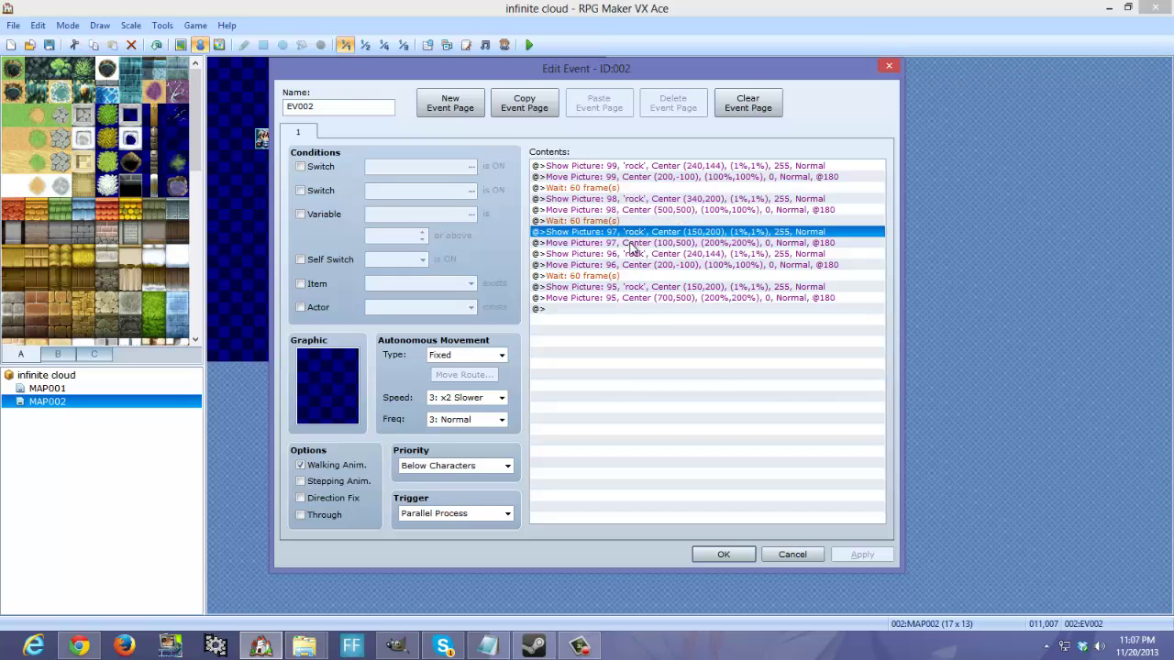
pyautogui.click(637, 254)
pyautogui.click(645, 265)
pyautogui.click(640, 243)
pyautogui.click(644, 254)
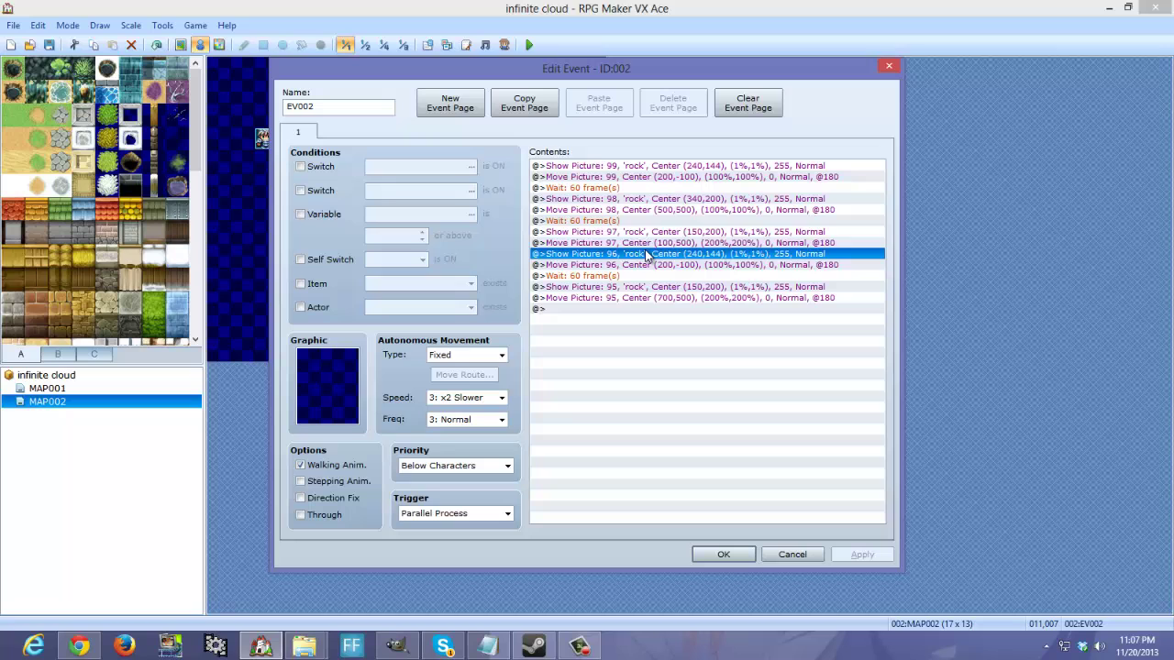
pyautogui.click(653, 265)
pyautogui.click(652, 232)
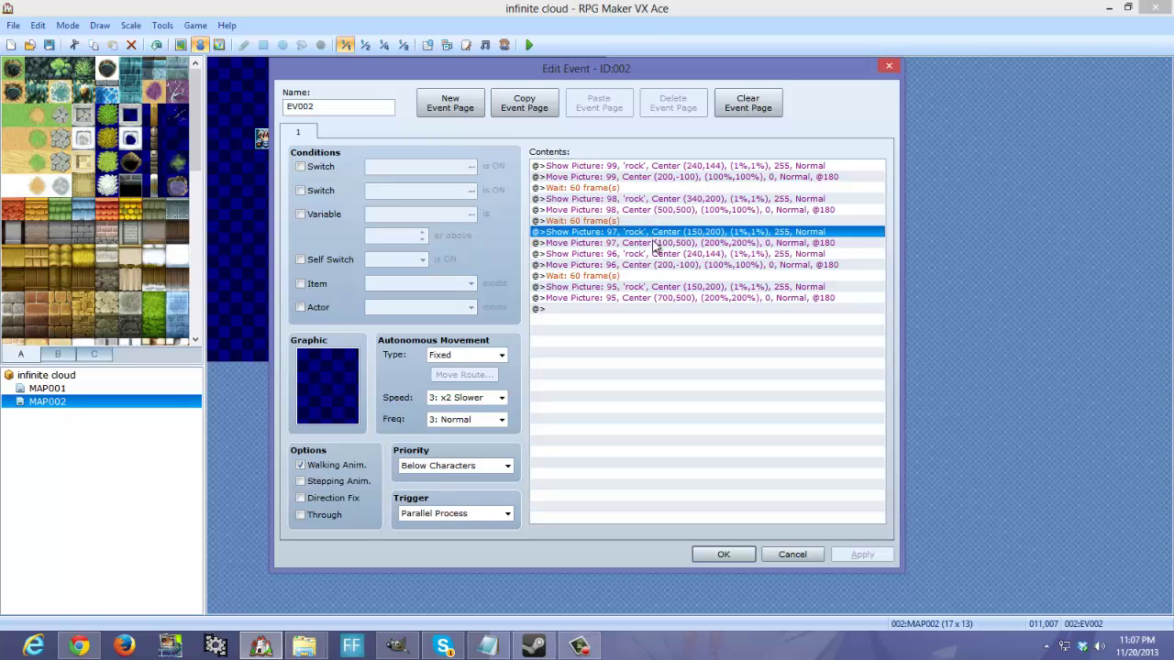
pyautogui.click(655, 265)
pyautogui.click(649, 254)
pyautogui.click(646, 275)
pyautogui.click(651, 265)
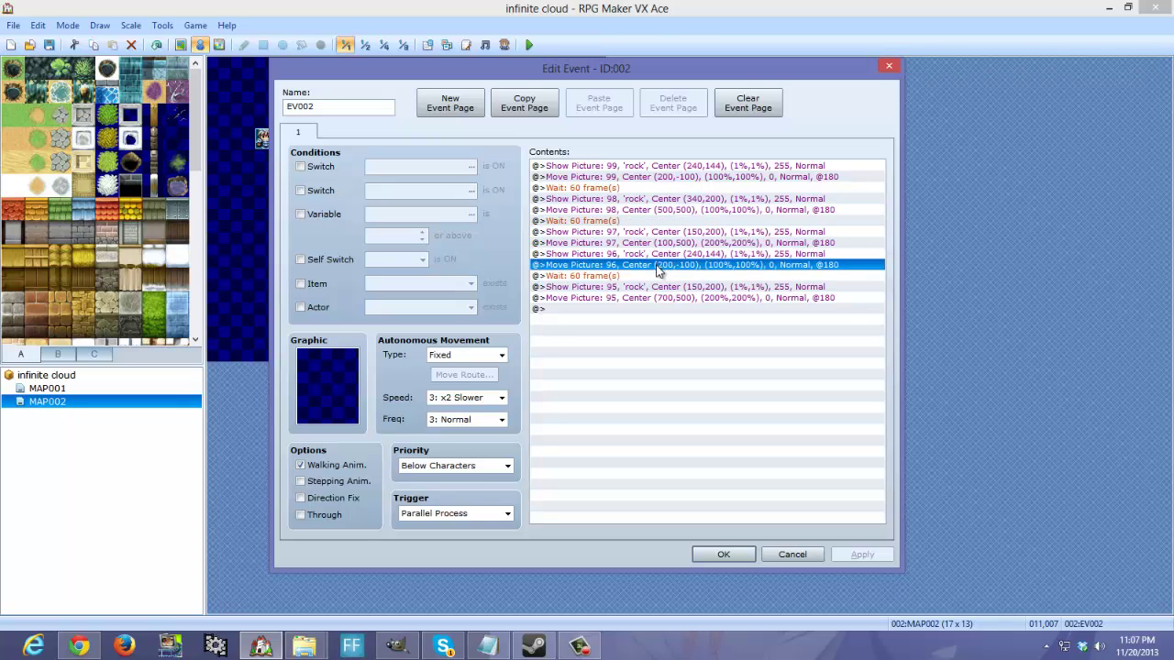
pyautogui.click(645, 232)
pyautogui.click(605, 275)
pyautogui.click(627, 297)
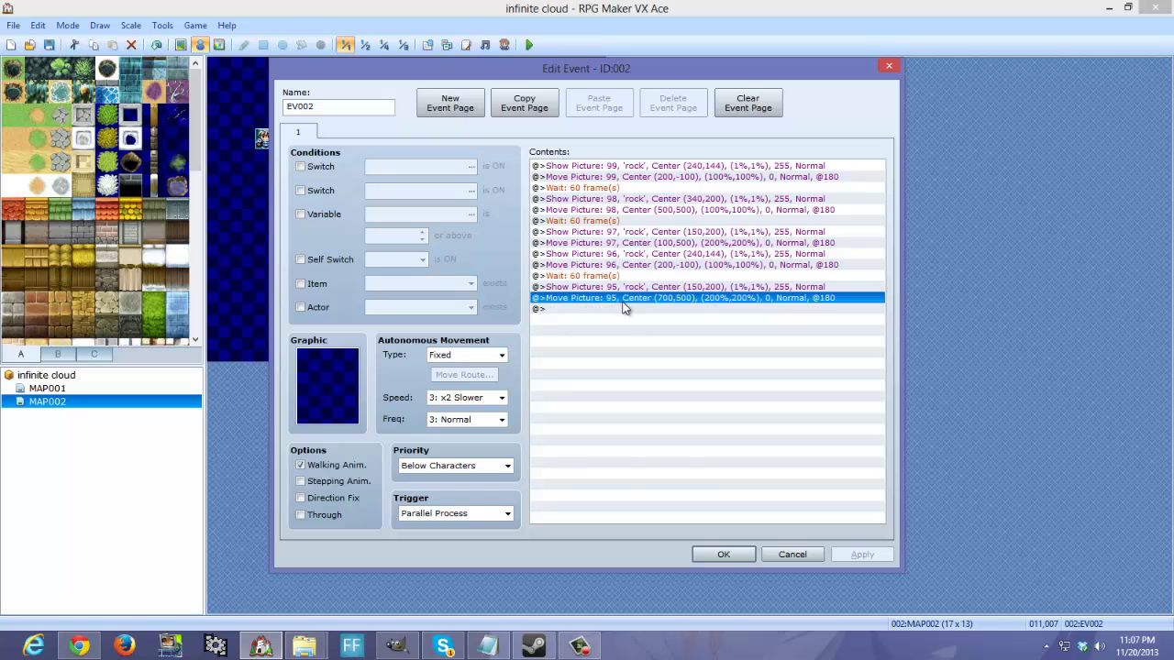
pyautogui.click(628, 308)
pyautogui.click(723, 553)
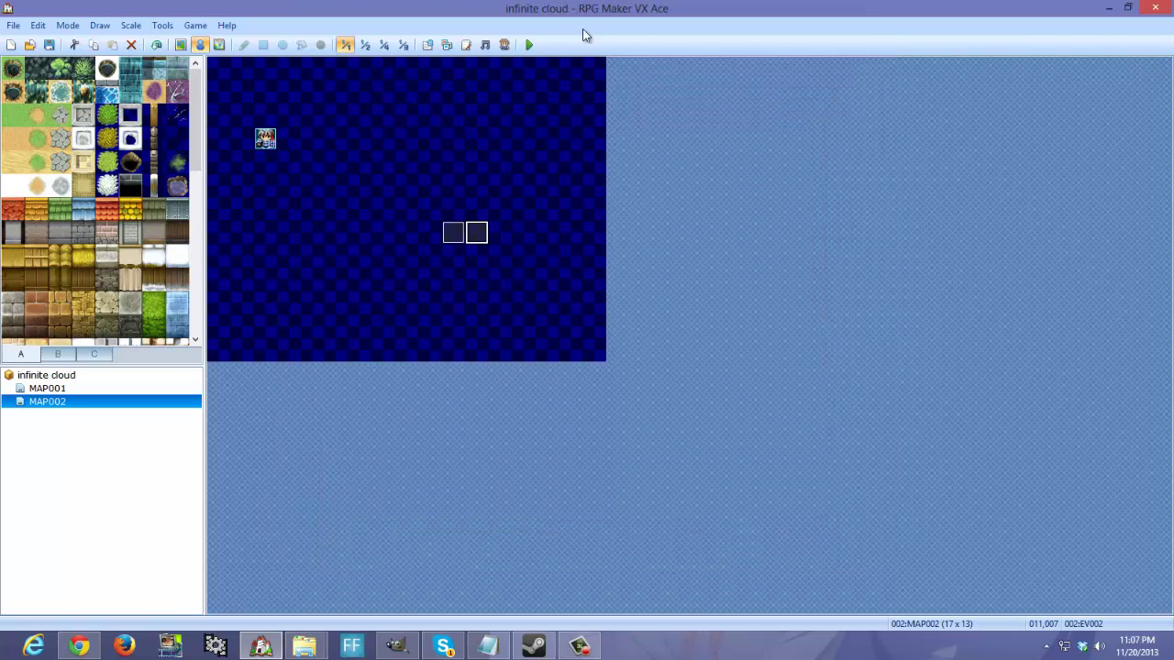
# - Start a playtest, saving the project's changes when prompted
pyautogui.click(529, 44)
pyautogui.click(528, 354)
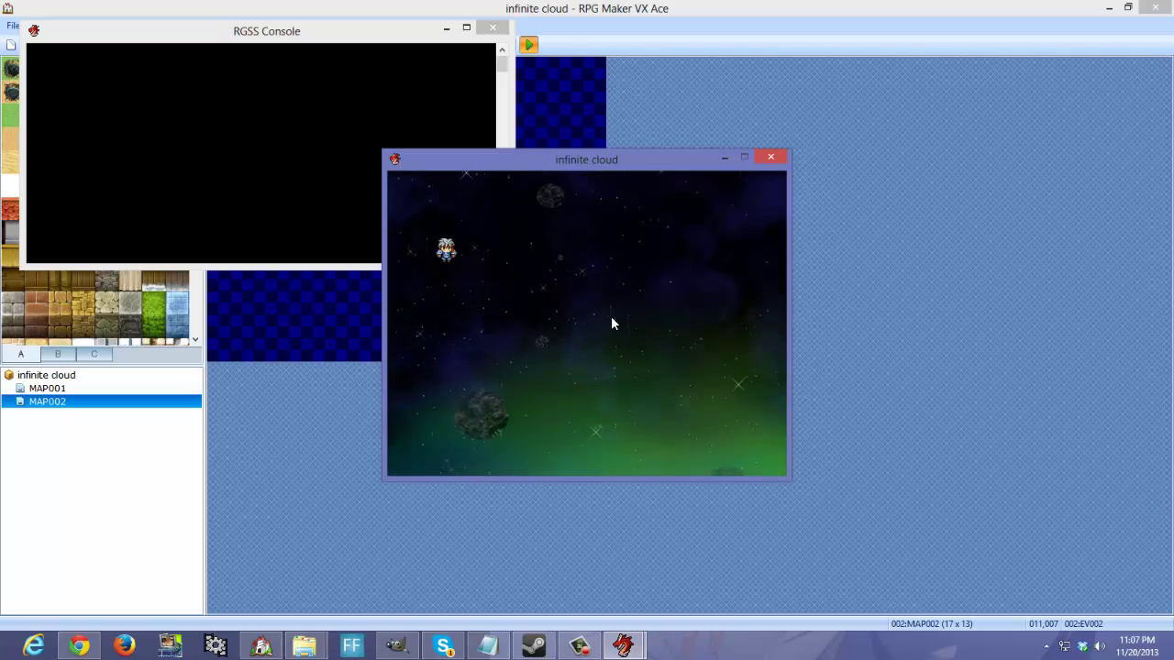
# - Close the playtest and check MAP002's StarlitSky parallax in Map Properties, then cancel
pyautogui.click(771, 158)
pyautogui.rightClick(67, 401)
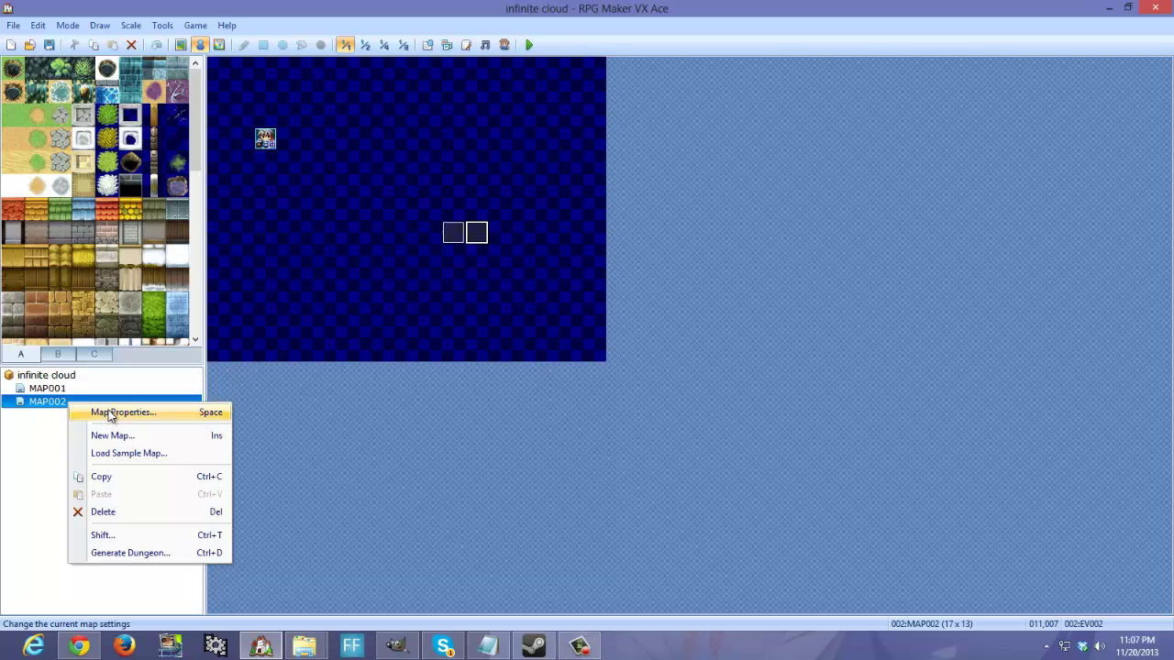
pyautogui.click(115, 412)
pyautogui.click(359, 367)
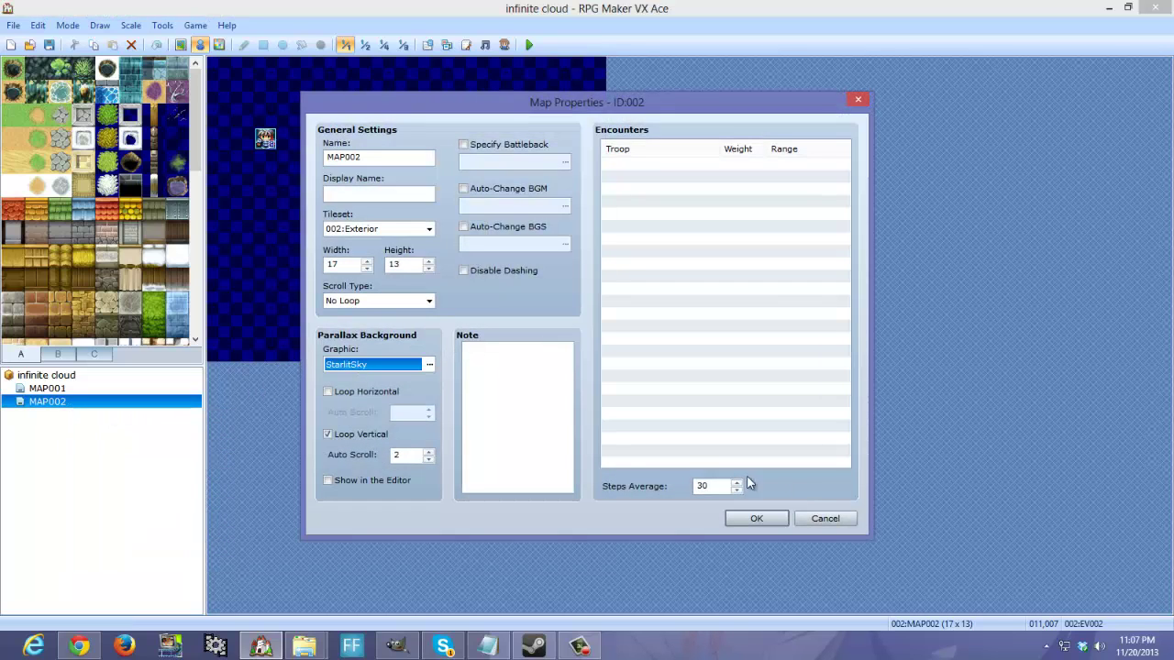
pyautogui.click(813, 515)
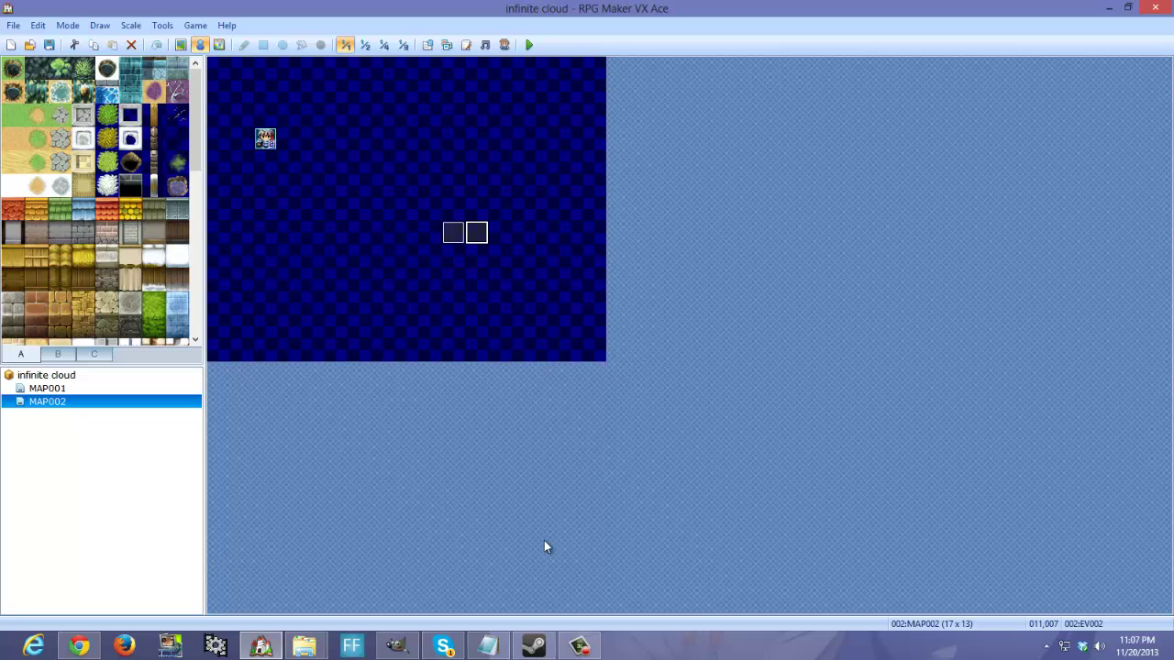
pyautogui.click(579, 646)
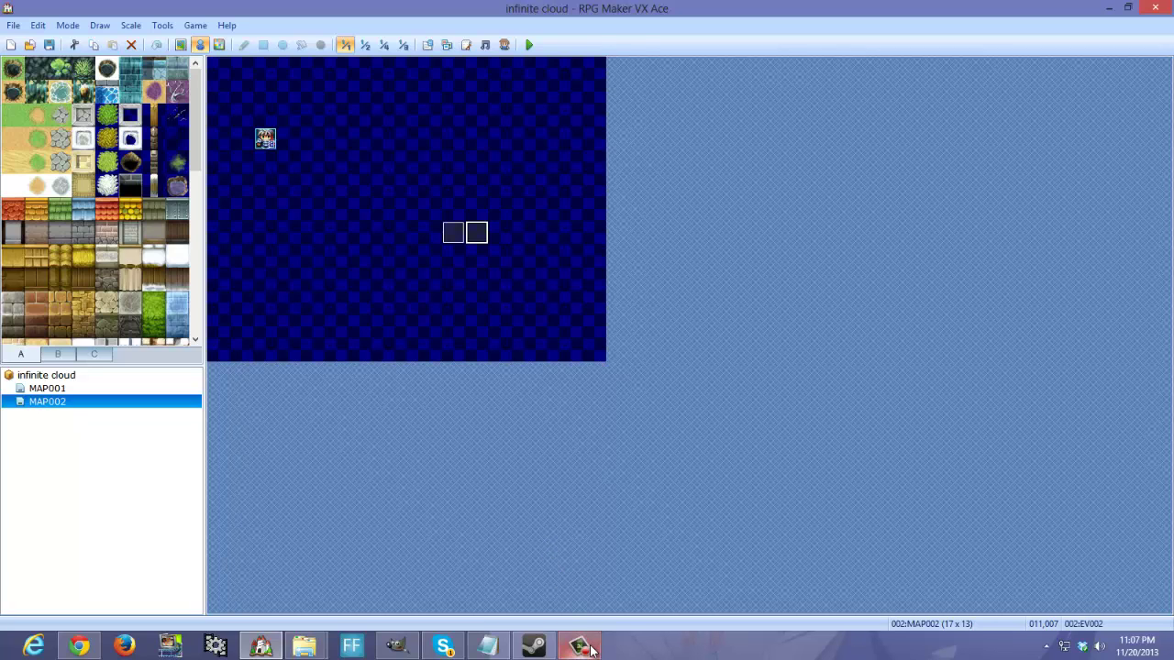